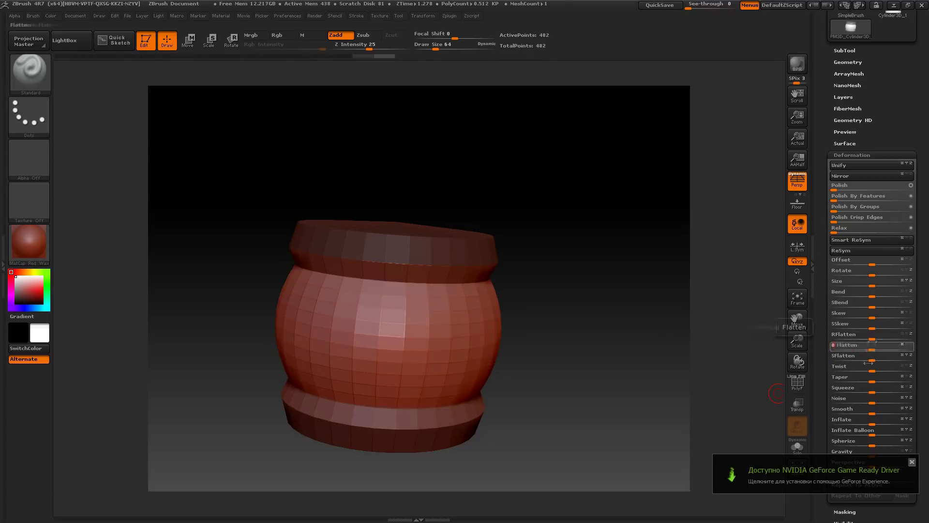
Drag a Deformation slider to narrow the middle of the barrel
mouse_move(872, 286)
mouse_down()
mouse_move(849, 295)
mouse_move(869, 305)
mouse_up()
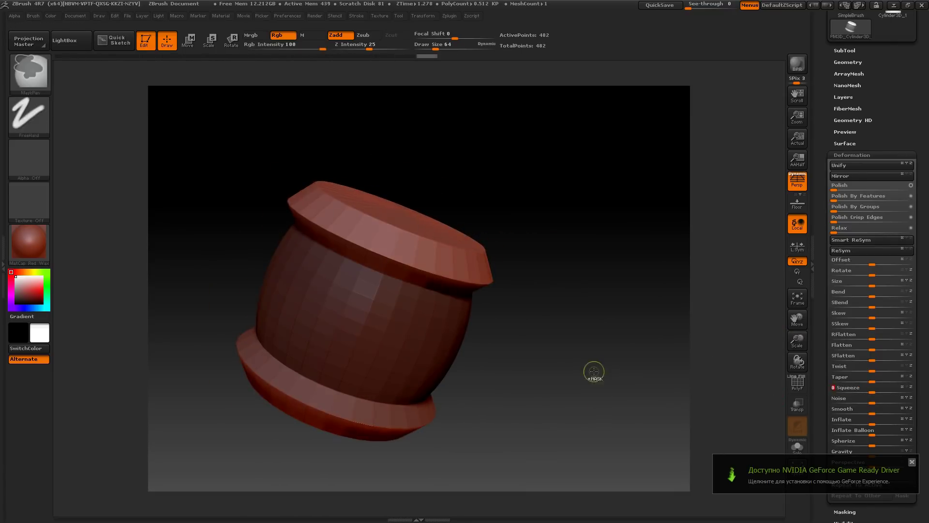
Drag a new cylinder onto the barrel's top with the InsertCylinder brush
click(423, 16)
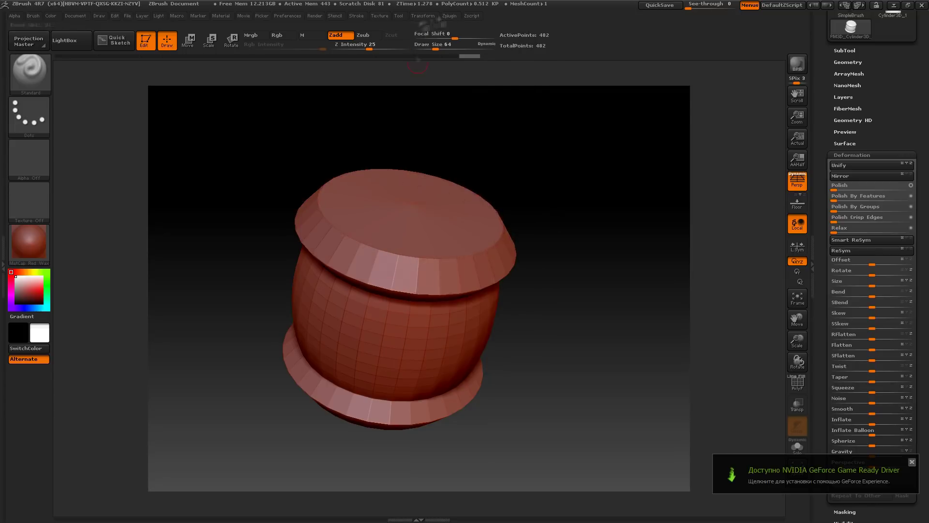
key(b)
key(i)
key(c)
drag(404, 213, 436, 160)
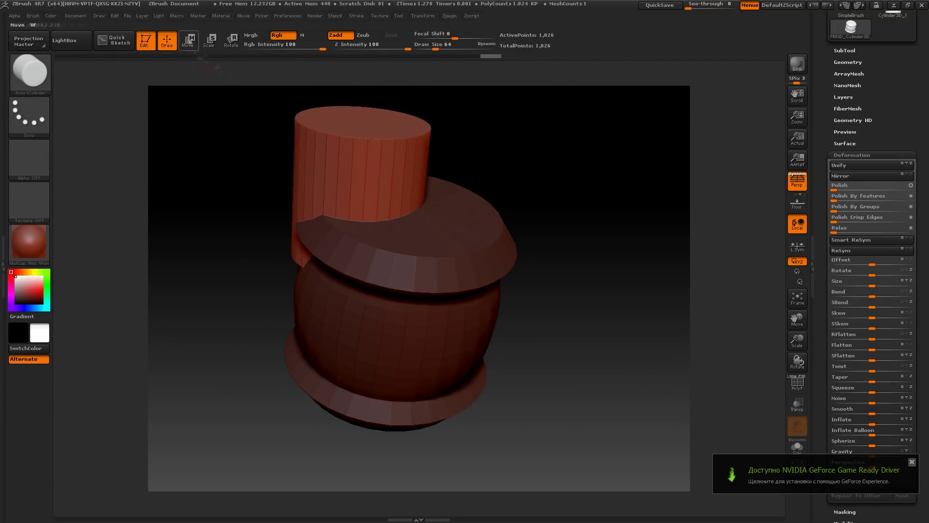
Seat the neck cylinder down onto the barrel using Transpose Move and Rotate
key(w)
drag(353, 166, 557, 201)
click(556, 201)
mouse_move(446, 205)
mouse_down()
mouse_move(533, 202)
mouse_move(615, 246)
mouse_move(605, 203)
mouse_move(456, 209)
mouse_move(485, 233)
mouse_up()
click(446, 196)
key(r)
key(w)
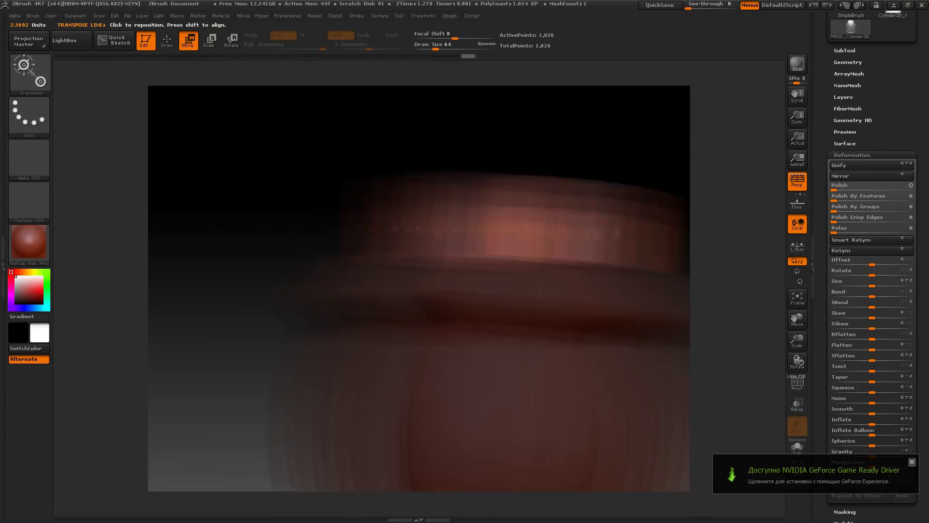
Select the ClayBuildup brush to sculpt the neck's opening
drag(638, 229, 395, 145)
key(q)
drag(544, 225, 777, 367)
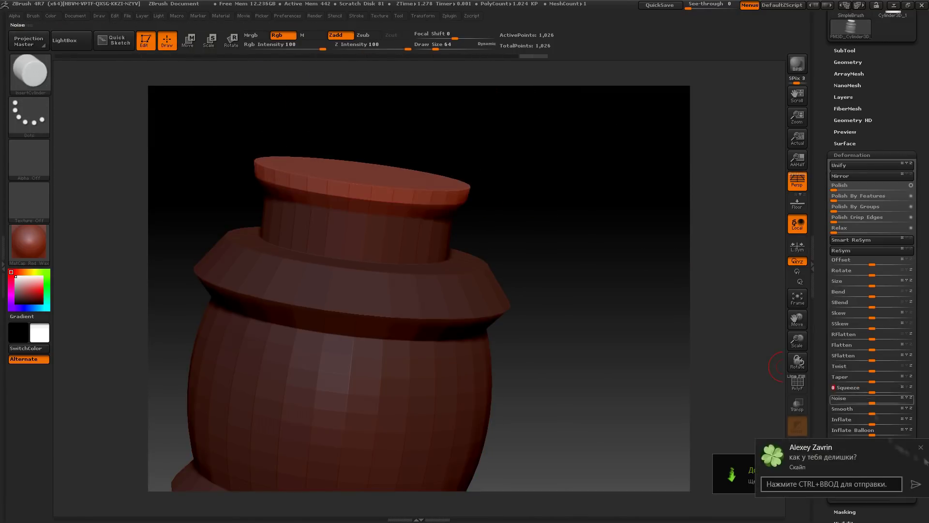
drag(557, 339, 539, 414)
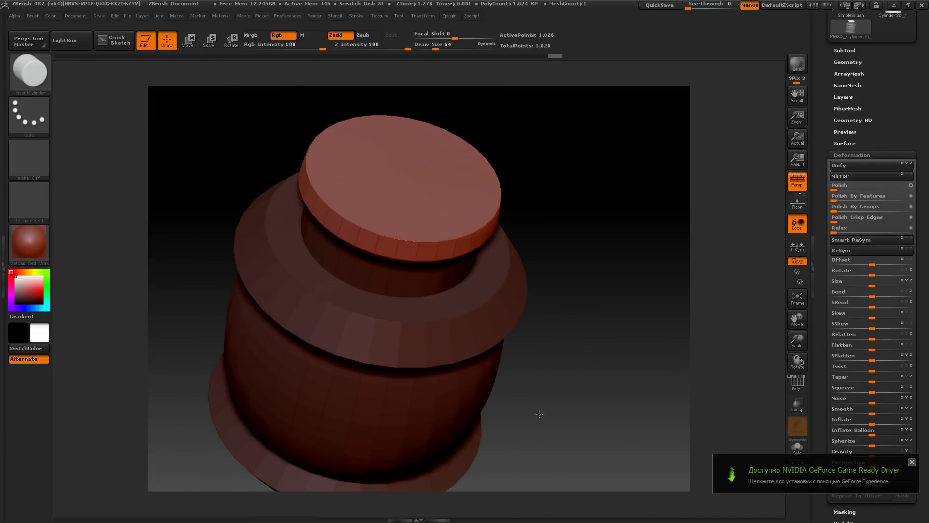
key(b)
key(c)
key(b)
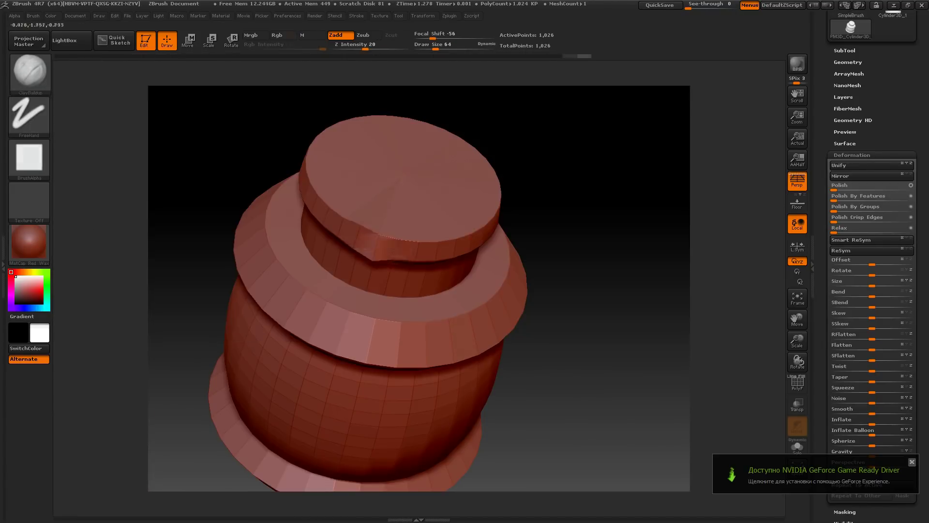
click(422, 15)
Subdivide the jar mesh to 4,098 points with Geometry Divide
drag(572, 252, 612, 280)
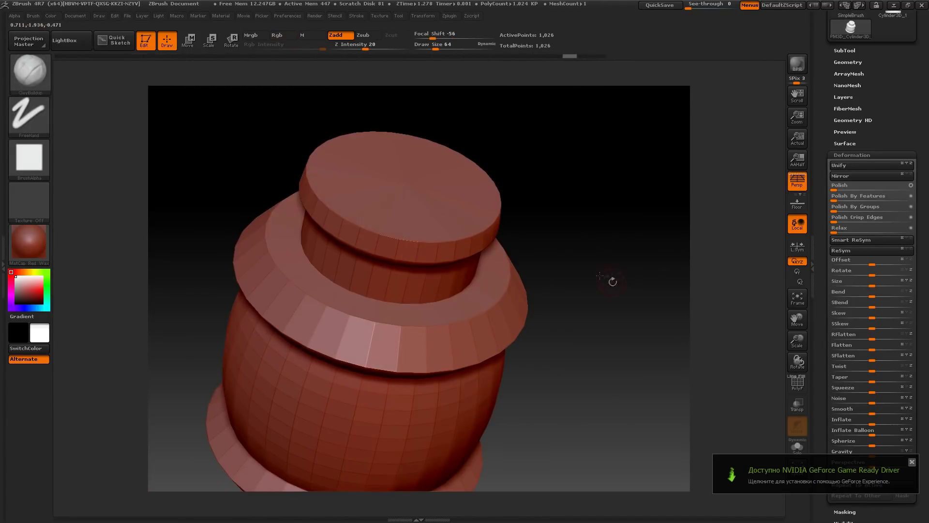
click(858, 61)
key(ctrl+d)
drag(614, 244, 549, 291)
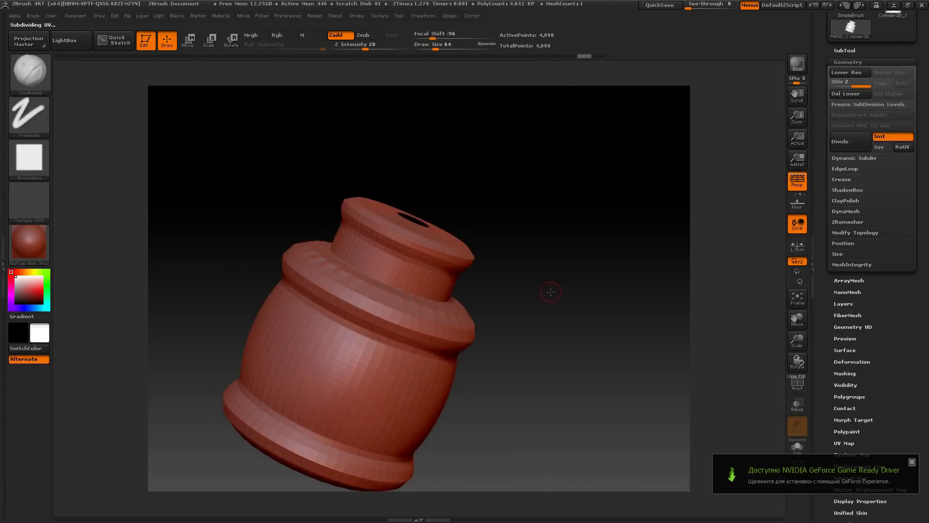
Subdivide the jar to 64,770 points and mask its body for spiral flutes
key(ctrl+d)
key(ctrl+d)
mouse_move(557, 339)
mouse_down()
mouse_move(586, 389)
mouse_move(556, 265)
mouse_up()
key(ctrl)
mouse_move(438, 342)
mouse_down()
mouse_move(392, 409)
mouse_move(365, 203)
mouse_up()
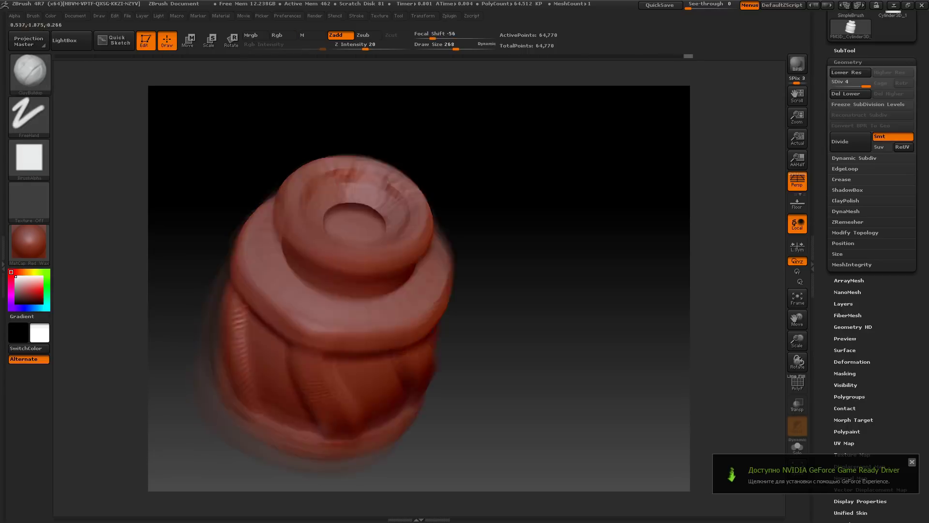
mouse_move(365, 203)
mouse_down()
mouse_move(533, 368)
mouse_move(490, 221)
mouse_up()
click(44, 78)
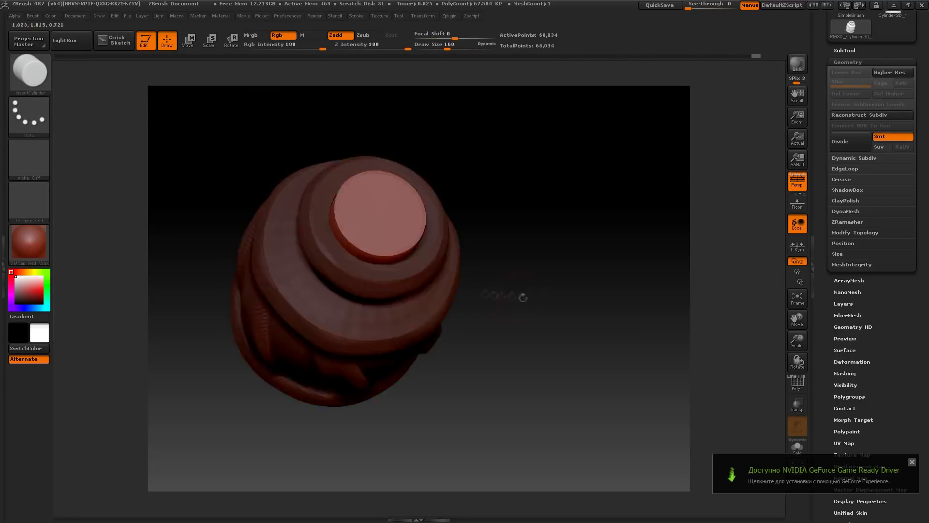
Raise the cork out of the neck and flare its top with Deformation Taper
key(w)
drag(532, 291, 546, 207)
drag(363, 143, 363, 129)
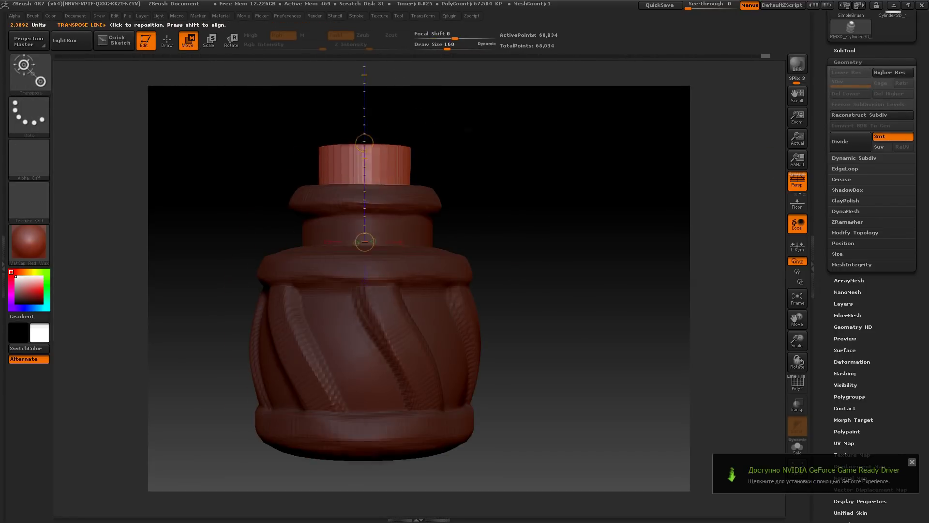
drag(545, 207, 533, 159)
click(852, 362)
drag(871, 379, 894, 379)
drag(872, 421, 889, 421)
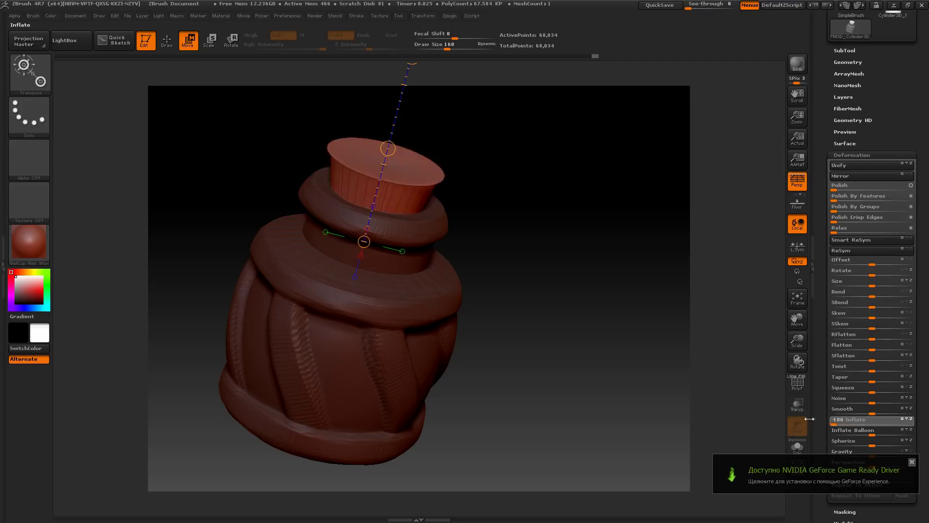
drag(533, 160, 556, 183)
Smooth the jar's stacked rim edges with the hPolish and Polish brushes
key(q)
key(b)
key(h)
key(p)
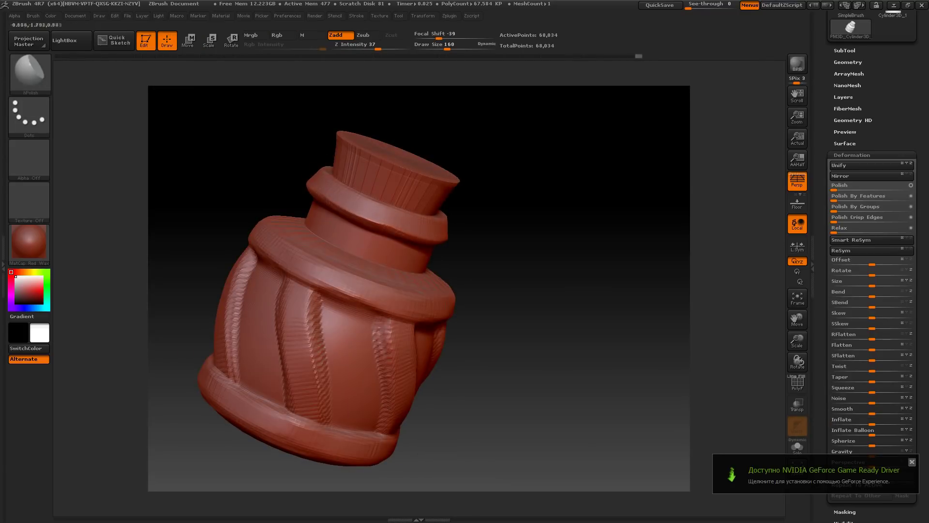
key(b)
key(p)
key(o)
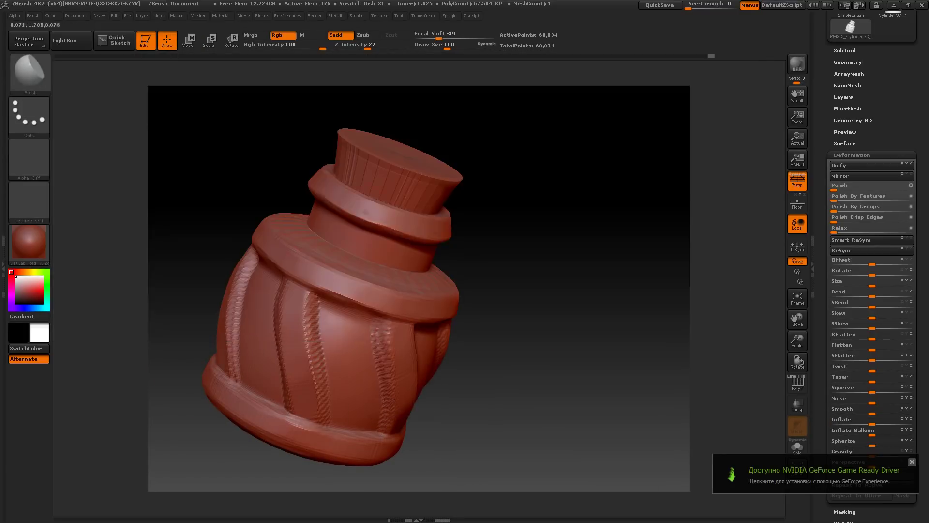
key(b)
key(p)
key(i)
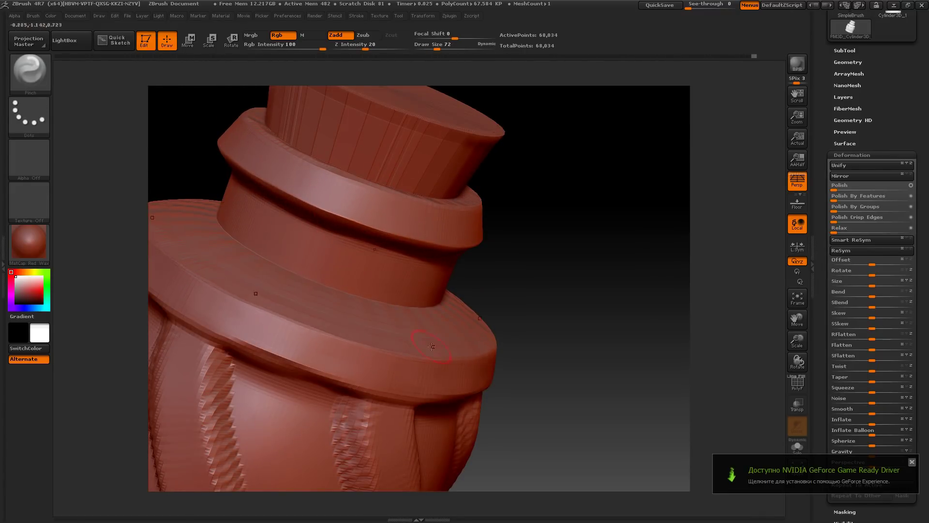
Carve clean creases between the flutes and under the upper ring with Dam_Standard
drag(431, 346, 431, 290)
drag(242, 378, 339, 291)
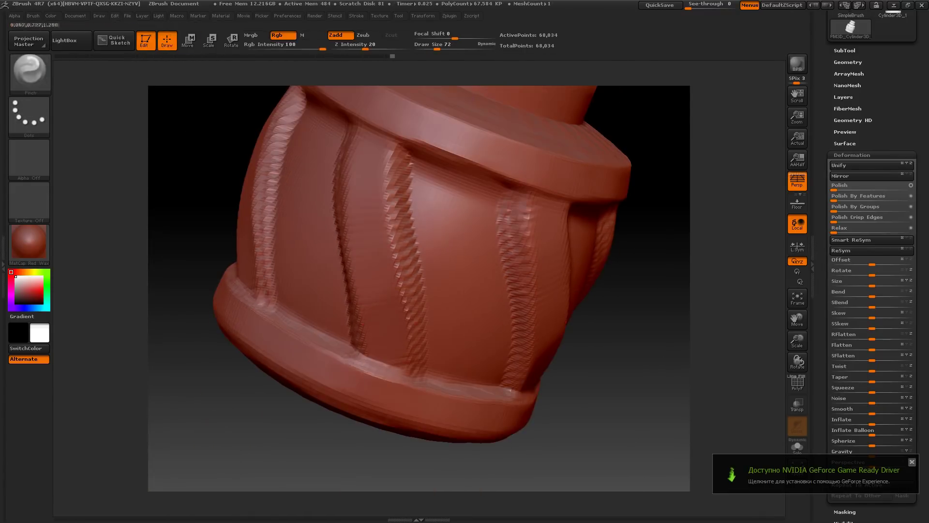
drag(605, 411, 509, 387)
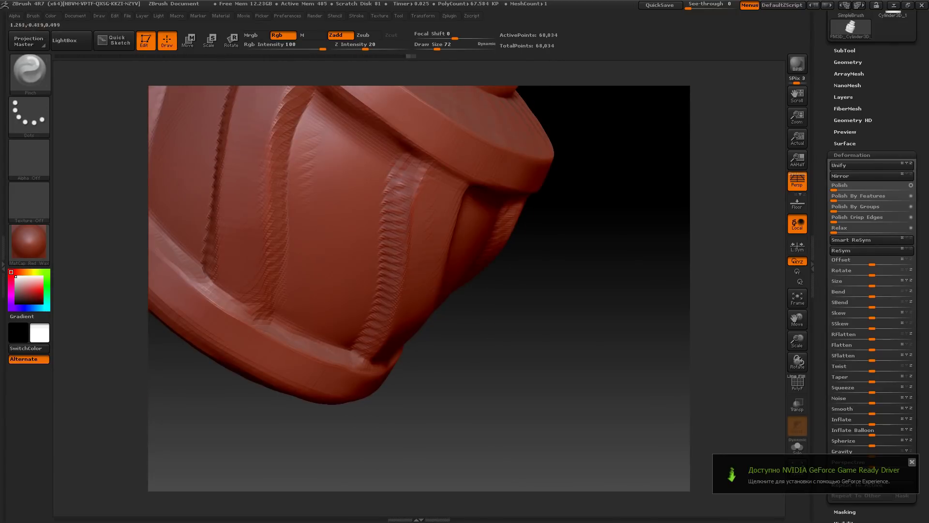
drag(606, 411, 533, 363)
key(b)
key(m)
key(t)
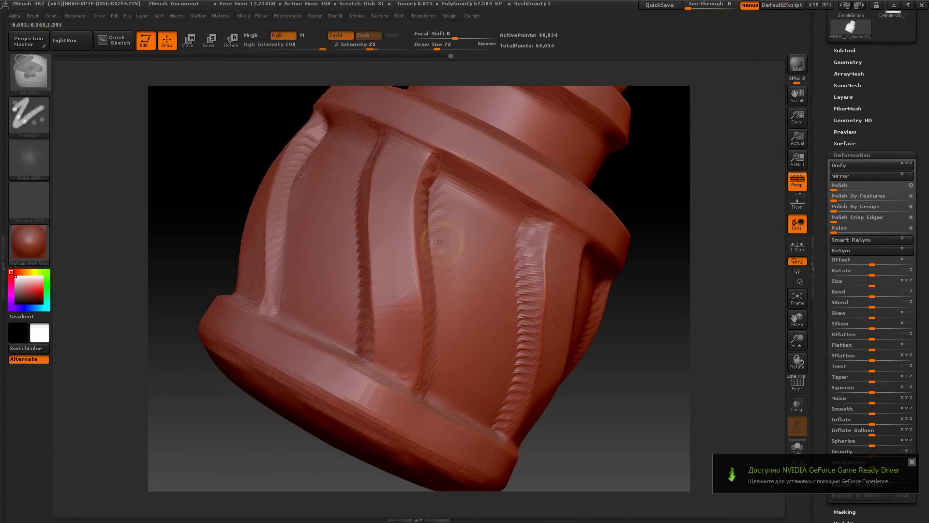
key(b)
key(d)
key(s)
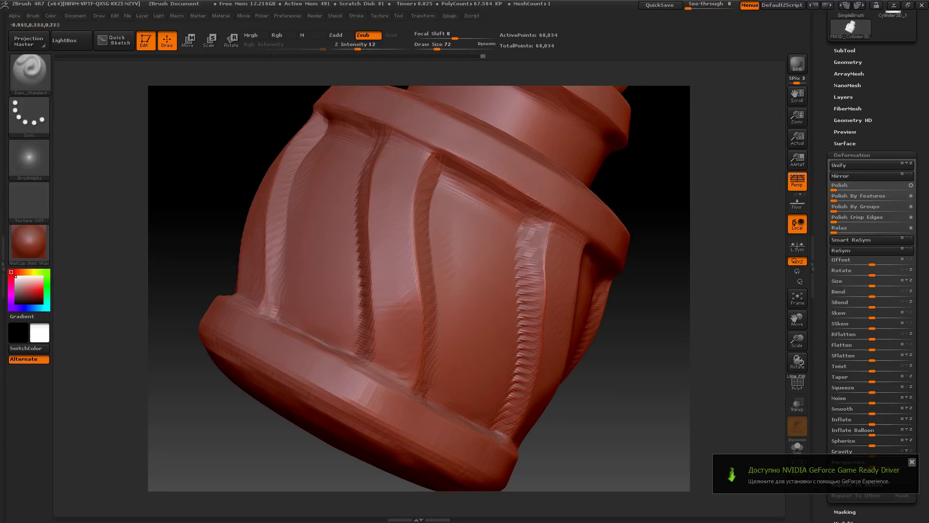
drag(533, 272, 506, 407)
drag(443, 174, 523, 213)
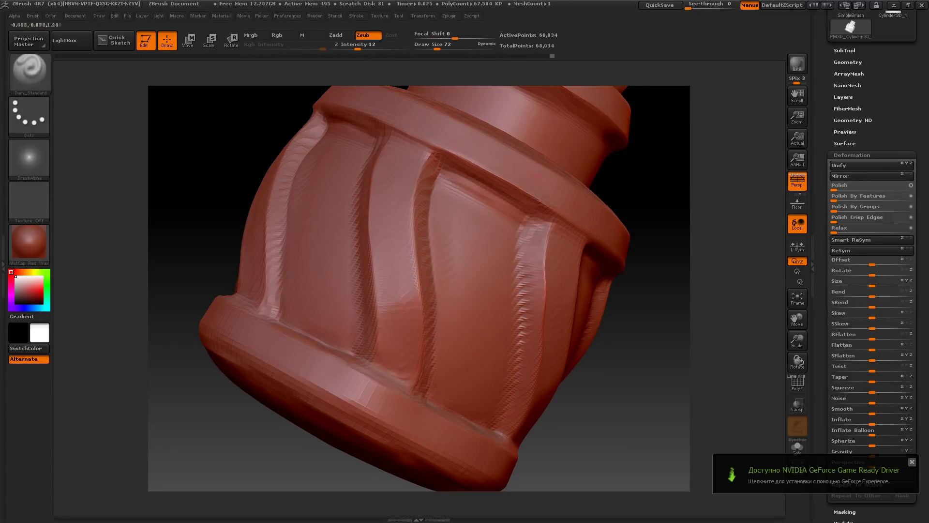
Frame the jar and use Deformation sliders to widen and round its body
key(f)
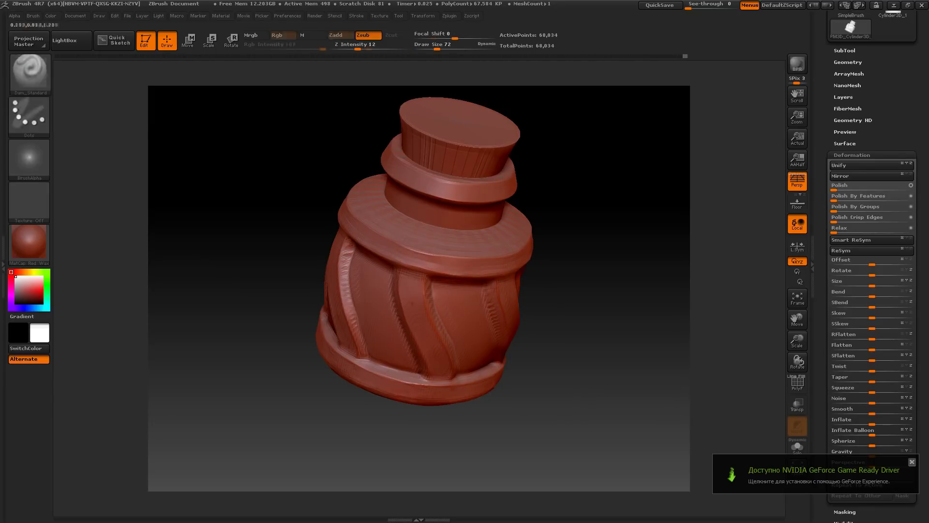
drag(535, 288, 523, 295)
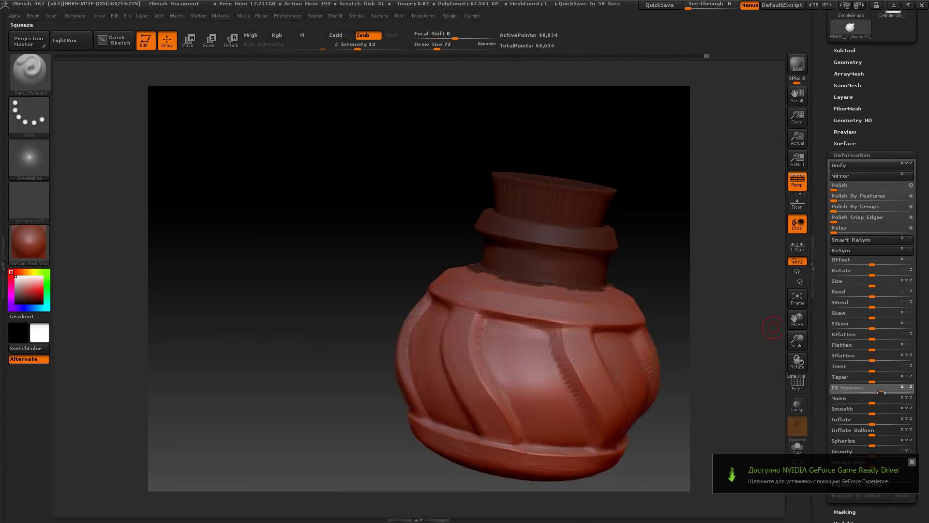
drag(875, 395, 886, 393)
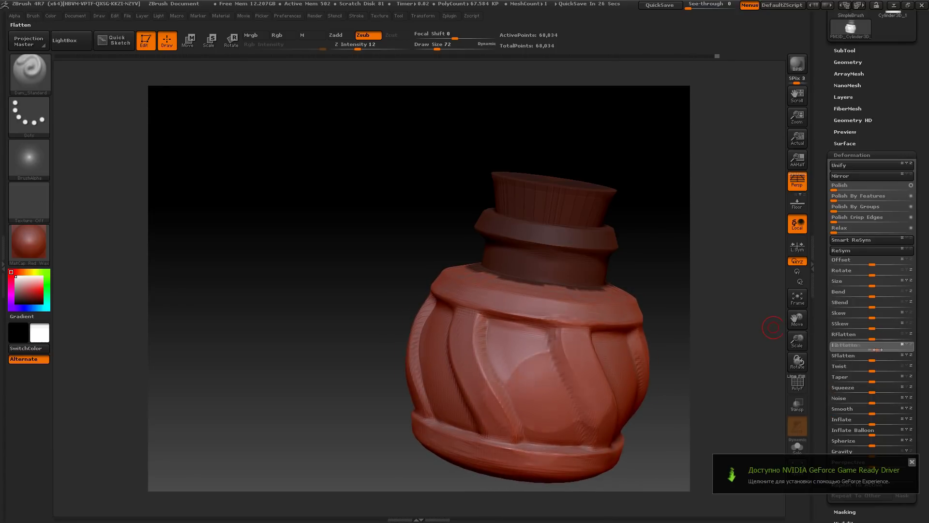
drag(871, 442, 864, 442)
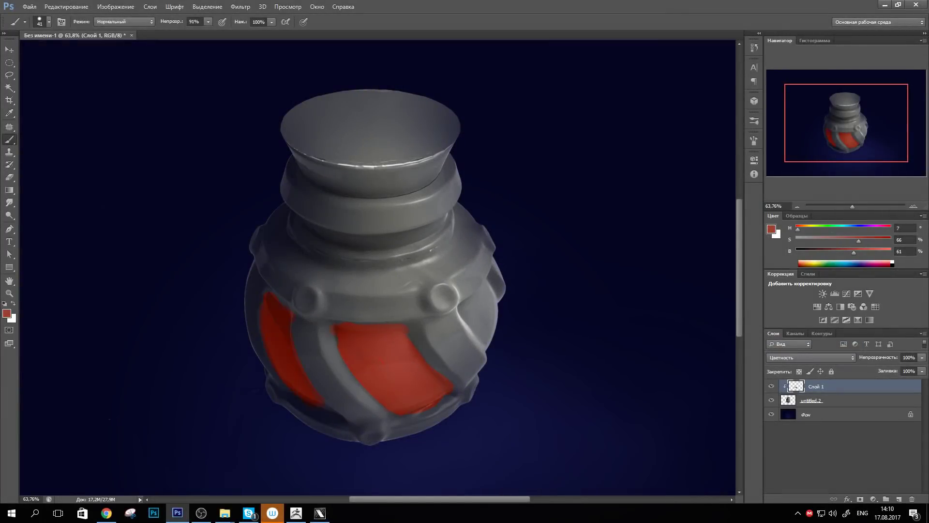
Shift the paint colour to brown and hide Слой 2 to compare the painting
drag(854, 252, 843, 253)
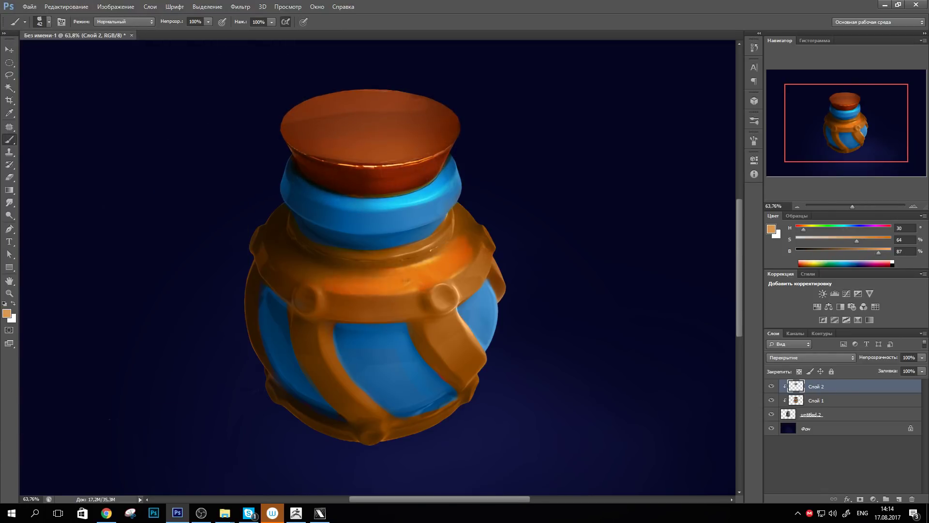
click(772, 387)
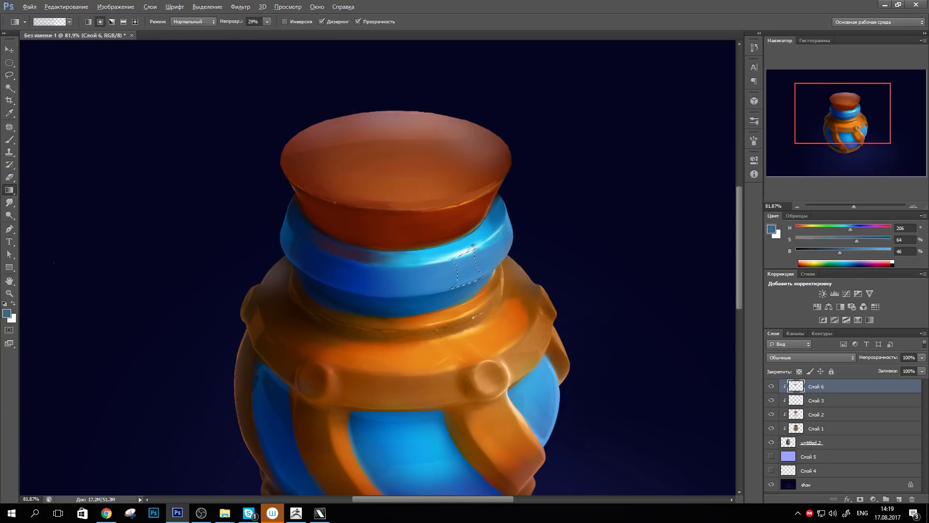
Add a clipped layer above Слой 6 and brighten the orange band under the collar
key(b)
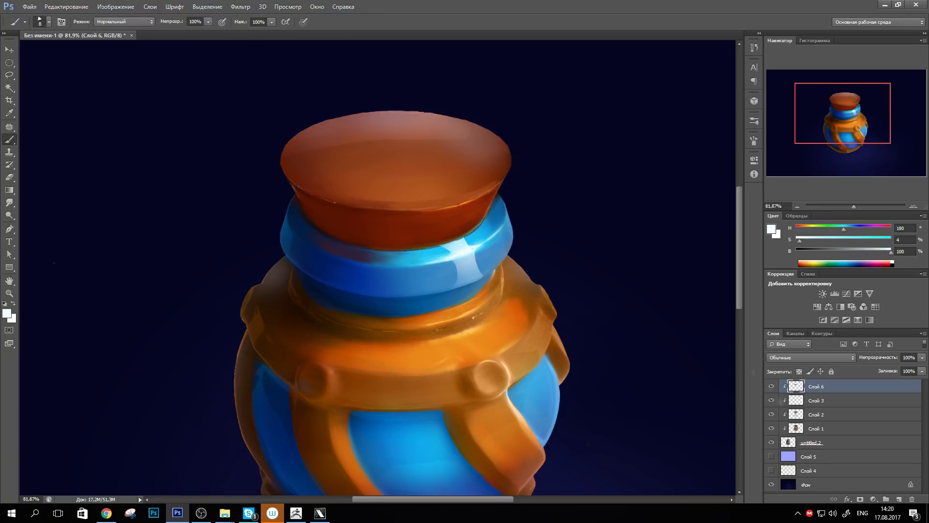
key(ctrl+shift+alt+n)
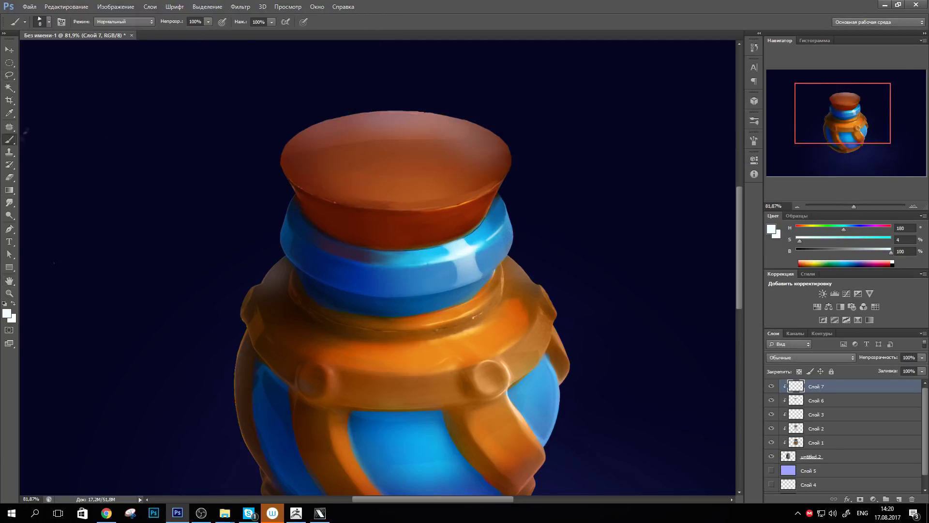
alt+click(309, 297)
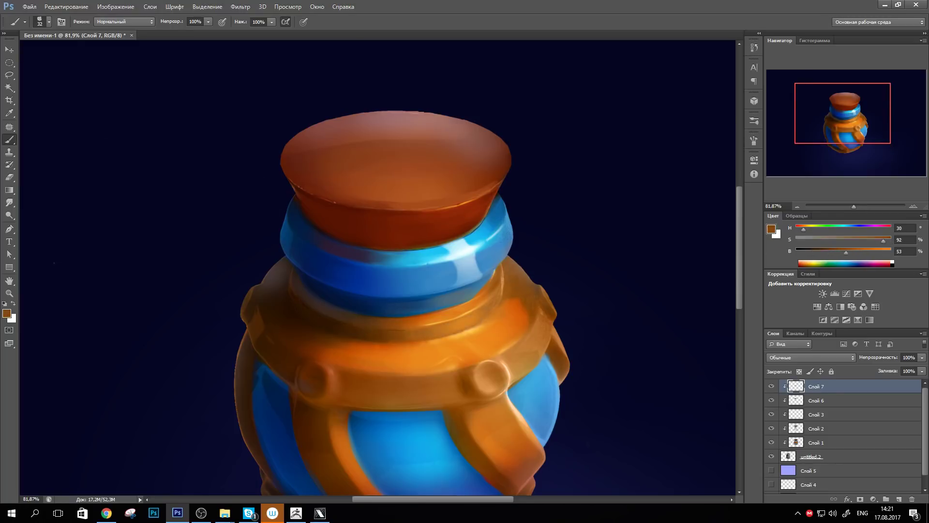
drag(513, 291, 494, 300)
Paint a light-blue highlight on the collar and ring strokes on the cork top
key(bracketright)
alt+click(484, 283)
drag(387, 266, 409, 269)
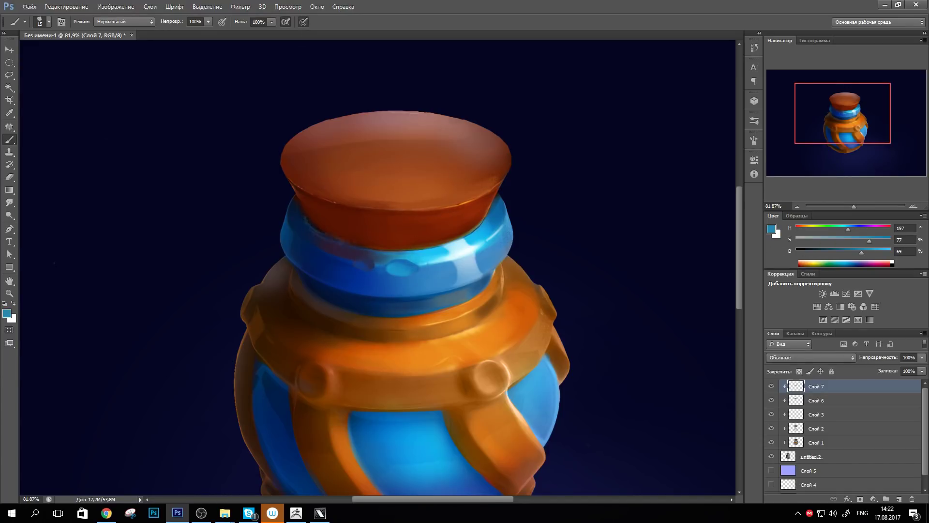
alt+click(629, 339)
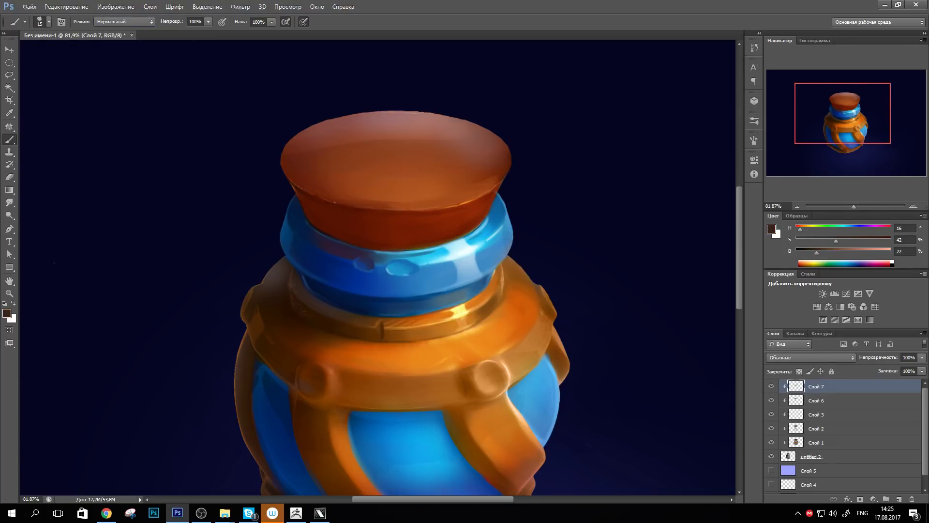
drag(384, 397, 360, 404)
alt+click(339, 164)
Paint rings and round dents on the cork, darkening its front-left edge
key(bracketright)
drag(295, 162, 382, 146)
mouse_move(356, 215)
mouse_down()
mouse_move(421, 208)
mouse_move(411, 216)
mouse_up()
alt+click(332, 222)
drag(332, 221, 312, 208)
alt+click(452, 187)
drag(453, 186, 406, 180)
Paint a light-brown spiral swirl on the cork top with a small brush
click(48, 21)
alt+click(281, 204)
click(48, 22)
mouse_move(370, 152)
mouse_down()
mouse_move(329, 155)
mouse_move(426, 160)
mouse_move(431, 175)
mouse_up()
alt+click(407, 145)
drag(315, 160, 440, 145)
alt+click(357, 116)
drag(320, 140, 436, 128)
Shape the swirl's knob with lighter browns and brighten the cork's rim
alt+click(280, 170)
click(49, 21)
drag(327, 180, 426, 183)
drag(350, 162, 399, 149)
alt+click(382, 156)
drag(366, 160, 407, 159)
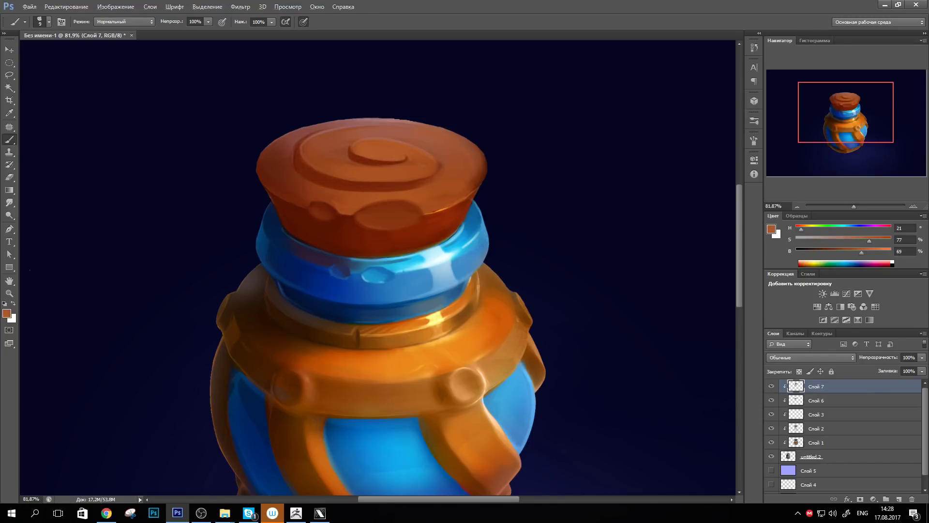
alt+click(411, 206)
drag(397, 203, 467, 202)
Add a small dark dent and darken the cork's top edge
alt+click(349, 178)
drag(341, 178, 363, 181)
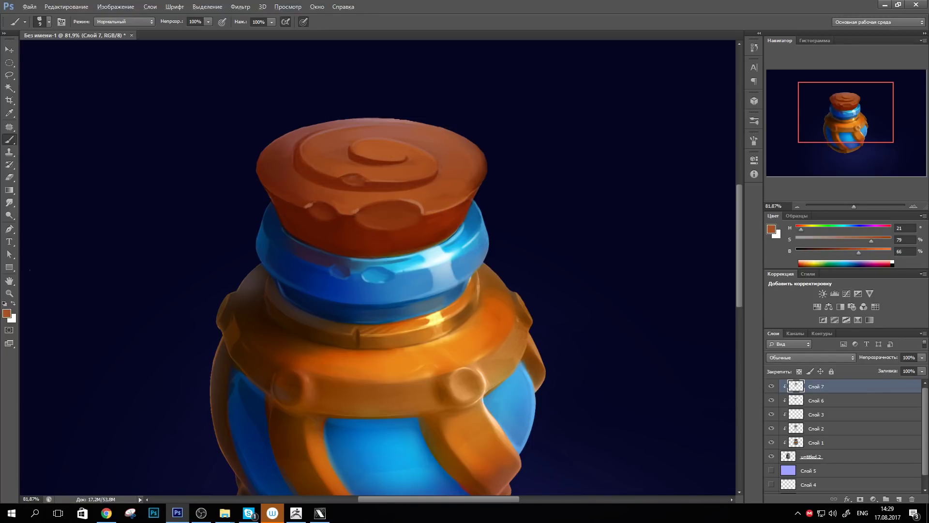
alt+click(477, 172)
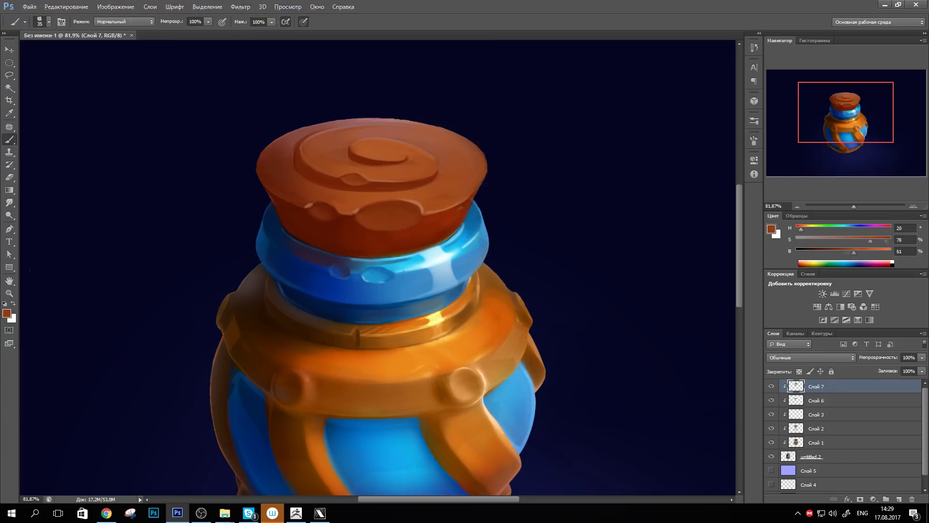
alt+click(448, 208)
drag(300, 129, 412, 121)
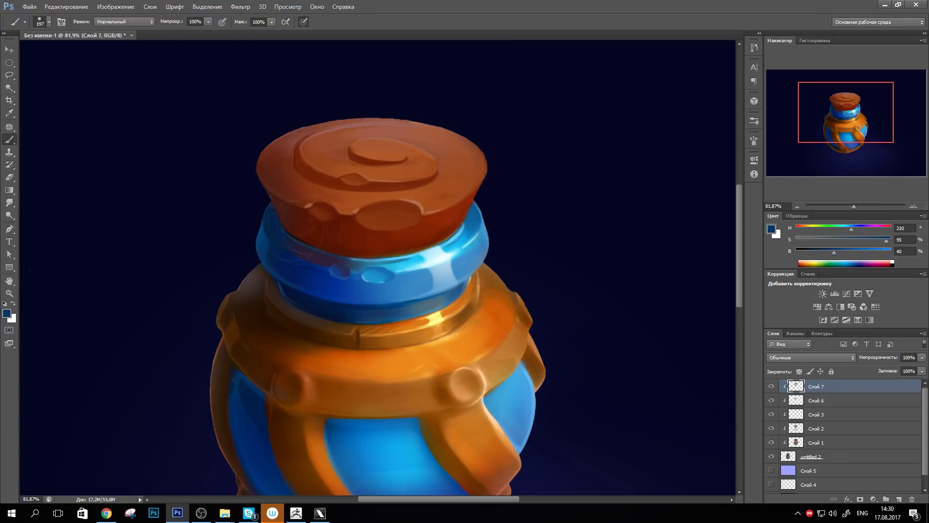
Lasso the cork to confine dark red-brown strokes, then deselect
key(l)
drag(291, 233, 435, 242)
drag(288, 232, 339, 167)
key(b)
alt+click(383, 241)
key(ctrl+d)
alt+click(289, 235)
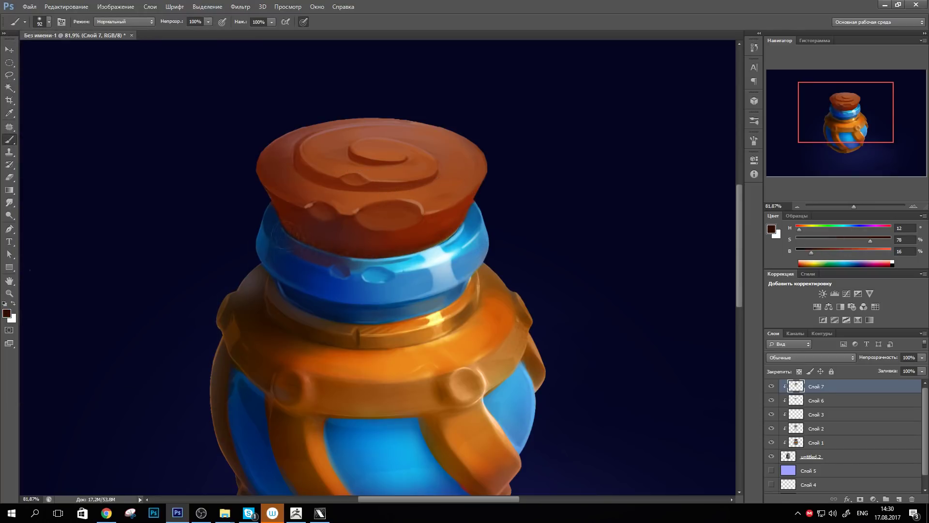
Cut a dark navy notch into the cork's upper-right edge
alt+click(492, 179)
click(48, 21)
drag(339, 114, 350, 118)
key(ctrl+z)
drag(467, 139, 442, 127)
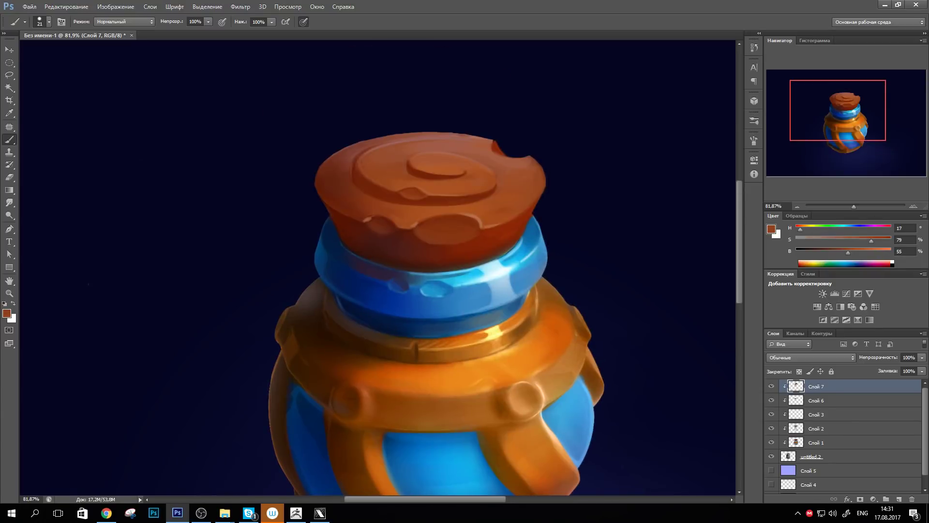
Paint light yellow highlights across the orange band with a medium brush
alt+click(472, 134)
drag(398, 374, 496, 277)
click(48, 21)
alt+click(533, 220)
mouse_move(576, 233)
mouse_down()
mouse_move(537, 266)
mouse_move(547, 254)
mouse_up()
drag(552, 242, 485, 271)
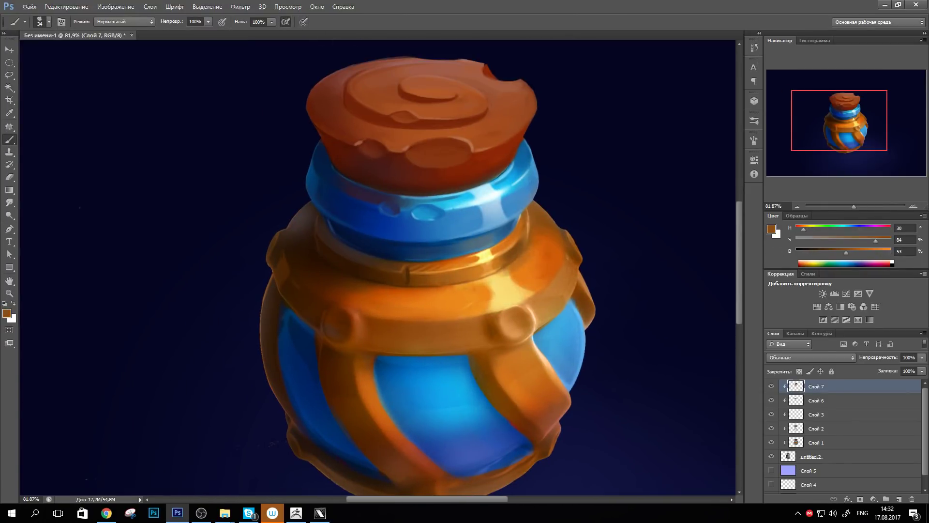
Add dark brown shading and accents along the orange band
alt+click(332, 232)
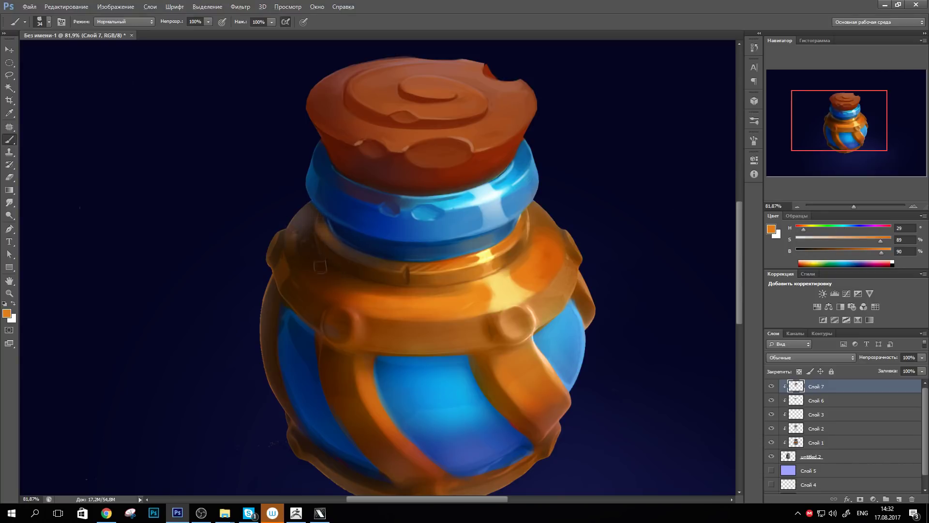
alt+click(287, 240)
drag(290, 242, 315, 269)
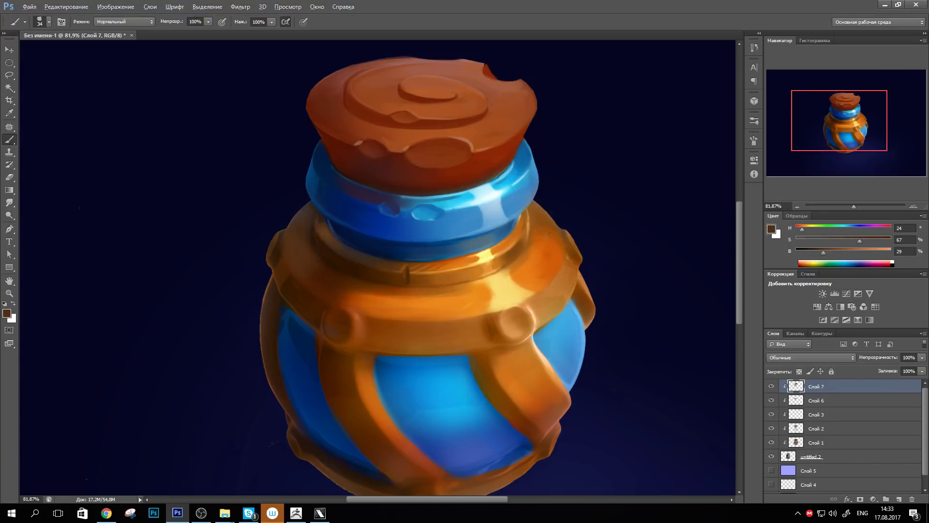
drag(428, 151, 450, 116)
drag(431, 300, 494, 290)
alt+click(494, 298)
drag(393, 291, 448, 305)
drag(435, 300, 401, 283)
drag(368, 349, 416, 322)
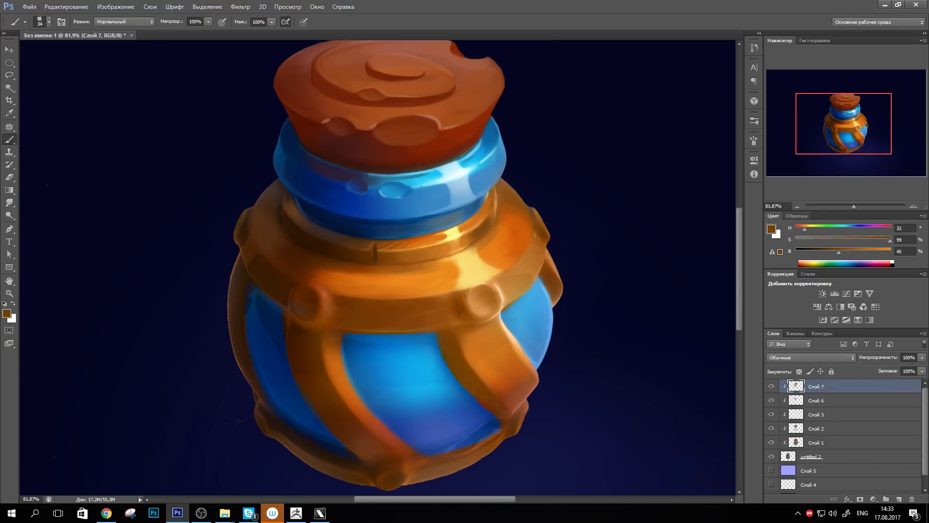
Add saturated orange strokes to the band and a light-blue rim on the glass's right edge
alt+click(552, 290)
drag(530, 228, 469, 271)
drag(460, 271, 402, 295)
key(bracketleft)
key(bracketleft)
key(bracketleft)
scroll(516, 263, down, 2)
alt+click(533, 270)
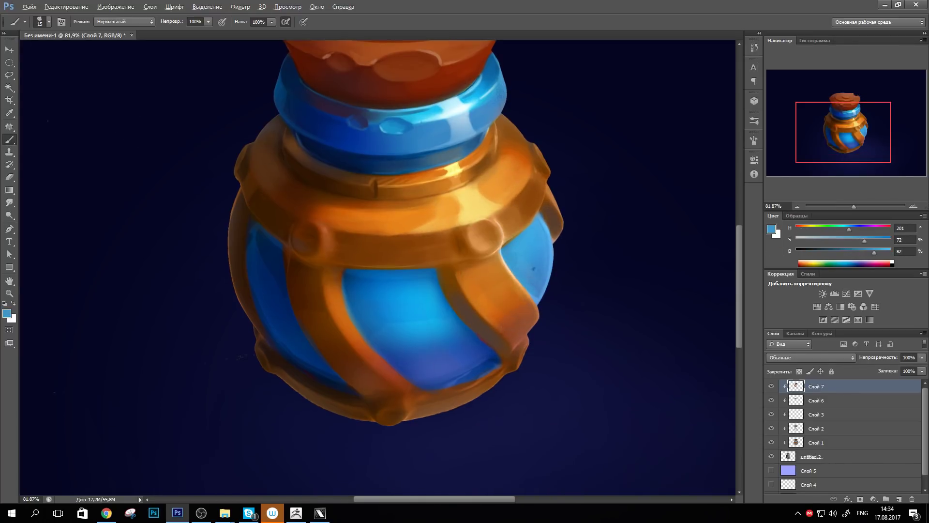
mouse_move(546, 215)
mouse_down()
mouse_move(550, 280)
mouse_move(539, 303)
mouse_up()
Try Linear Dodge then return to Normal, and paint pale yellow highlights on the gold band and bolt
click(124, 21)
click(121, 139)
alt+click(494, 204)
click(124, 22)
click(117, 23)
alt+click(528, 334)
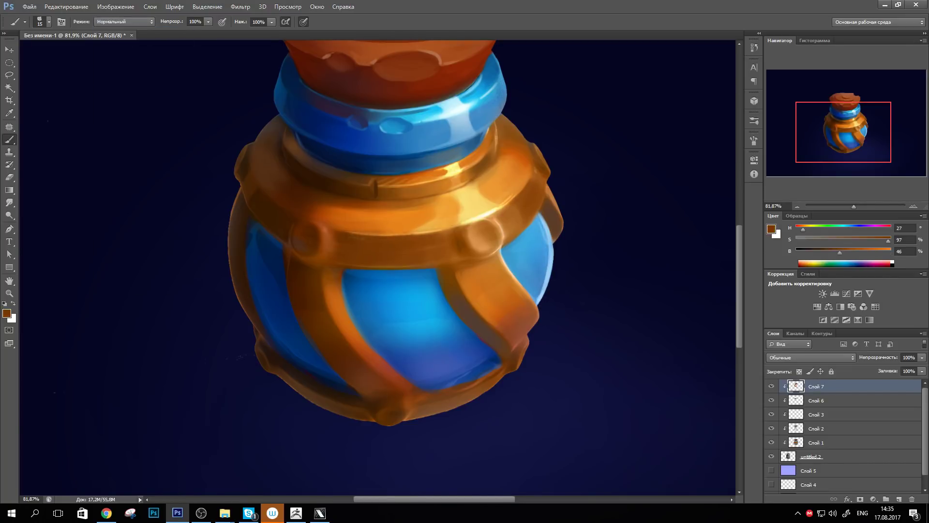
alt+click(459, 222)
drag(457, 176, 509, 146)
drag(503, 203, 528, 225)
Darken the strap-glass edge with dark blue and paint violet on the lower right glass
alt+click(584, 209)
alt+click(382, 271)
drag(380, 266, 420, 339)
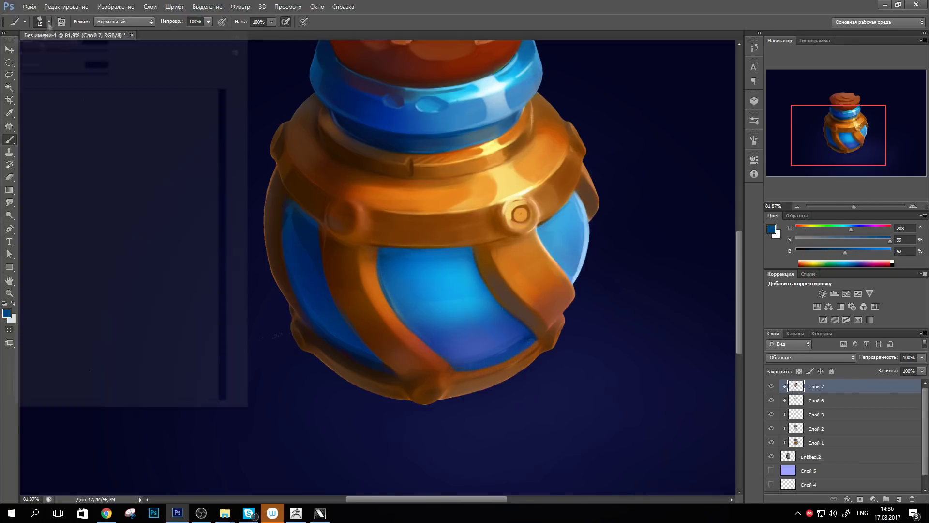
drag(465, 358, 516, 345)
drag(436, 363, 480, 342)
Shade the lower-left glass and the collar's left side with violet strokes
drag(552, 238, 586, 271)
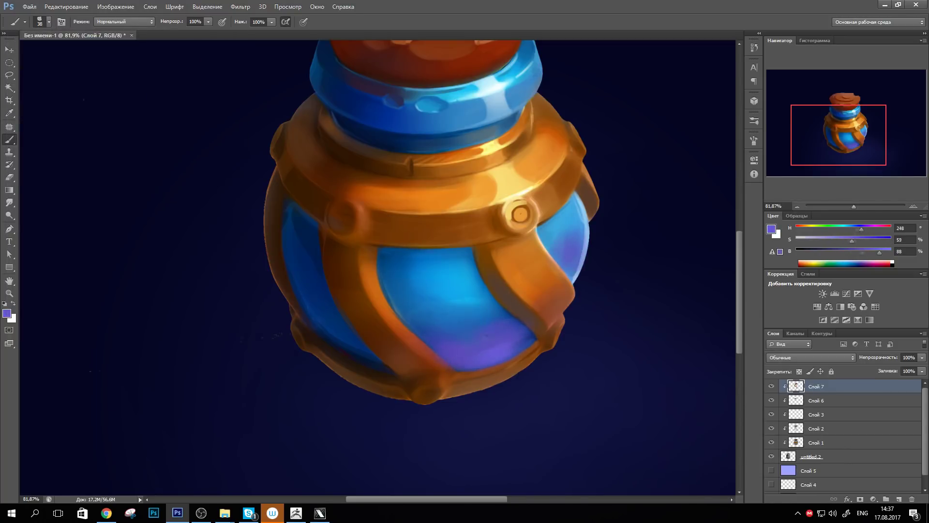
drag(317, 305, 354, 342)
drag(295, 283, 380, 368)
drag(322, 294, 346, 328)
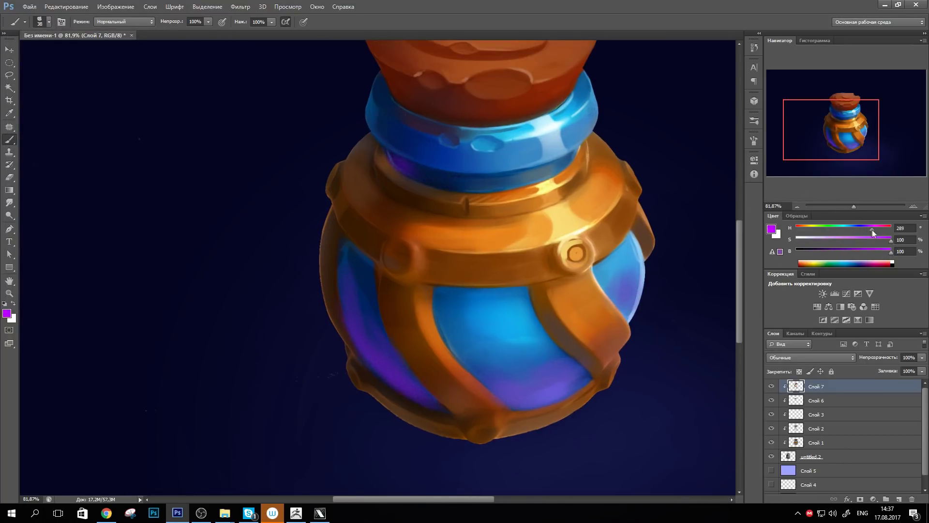
drag(873, 228, 872, 228)
mouse_move(380, 90)
mouse_down()
mouse_move(390, 140)
mouse_move(424, 168)
mouse_up()
Touch up the left strap with light strokes, sample magenta and purple tones, and add a new layer
alt+click(471, 379)
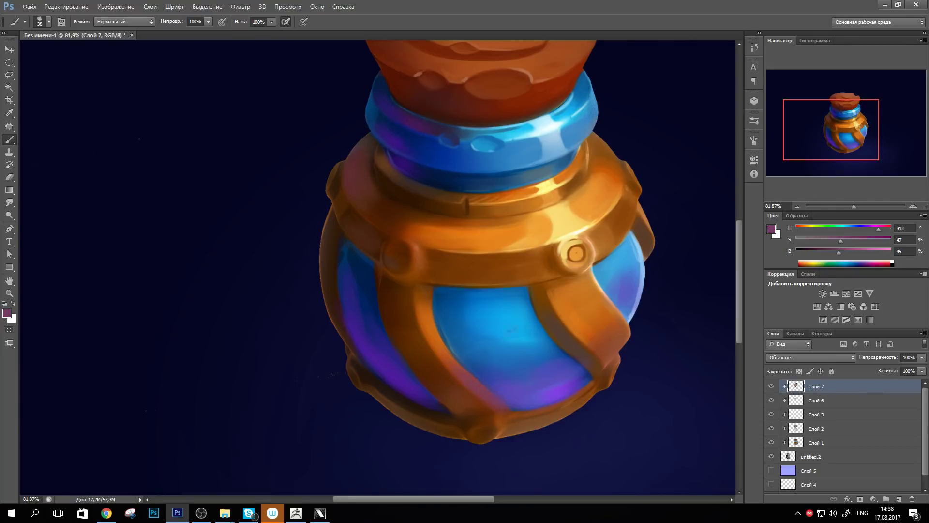
click(15, 21)
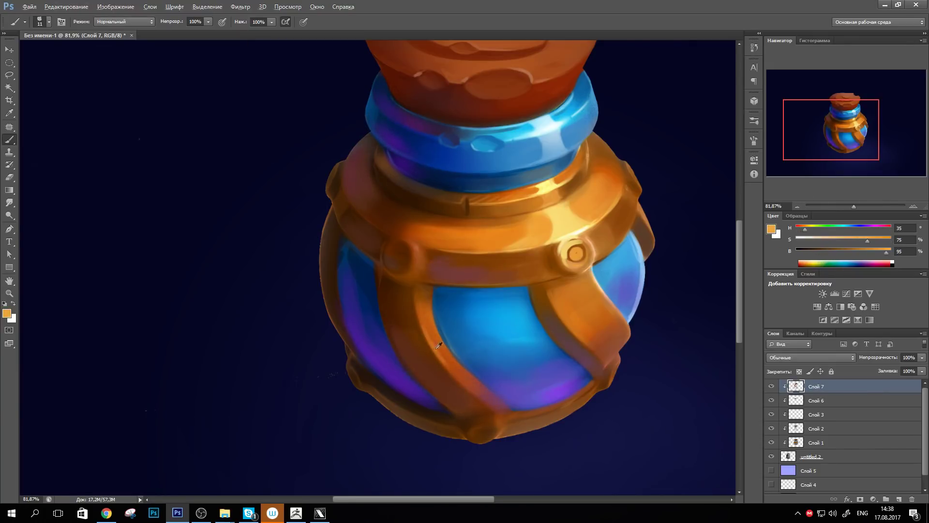
drag(433, 358, 428, 320)
alt+click(565, 314)
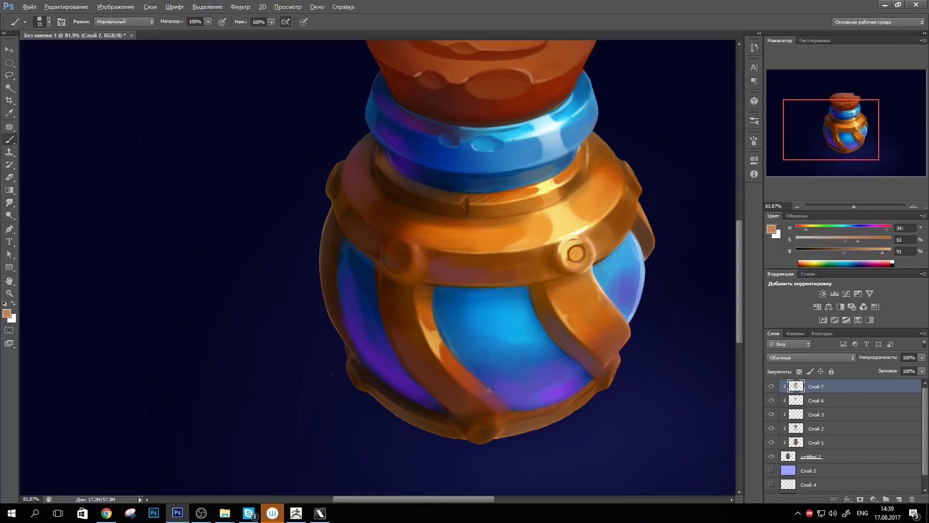
alt+click(353, 305)
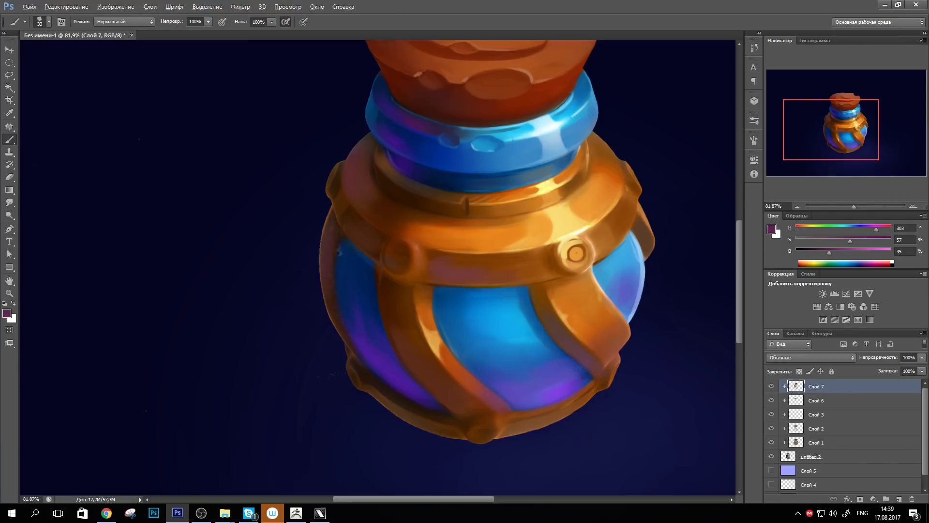
alt+click(416, 262)
alt+click(569, 271)
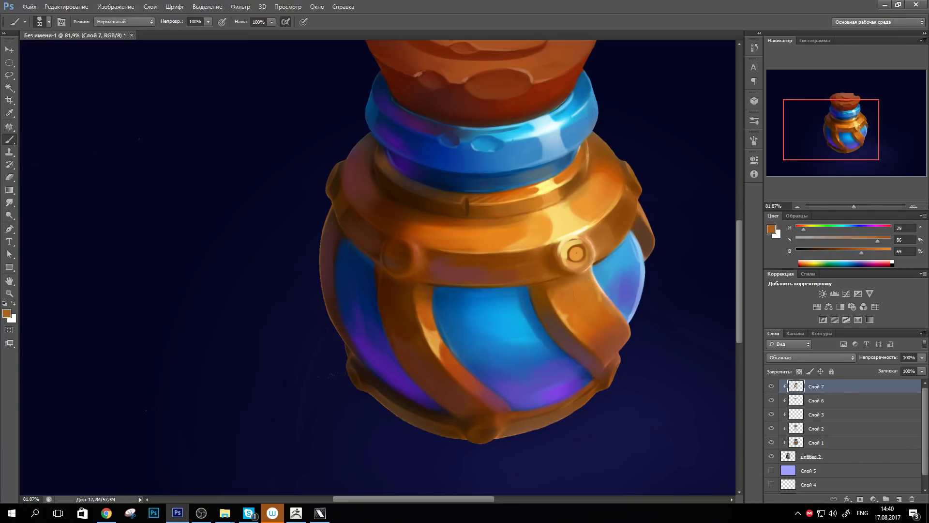
alt+click(442, 178)
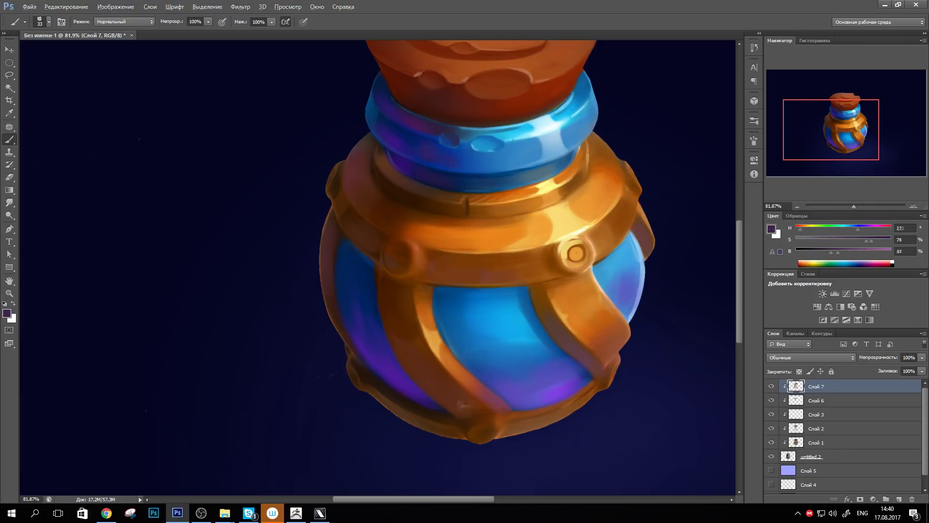
key(ctrl+shift+alt+n)
alt+click(581, 324)
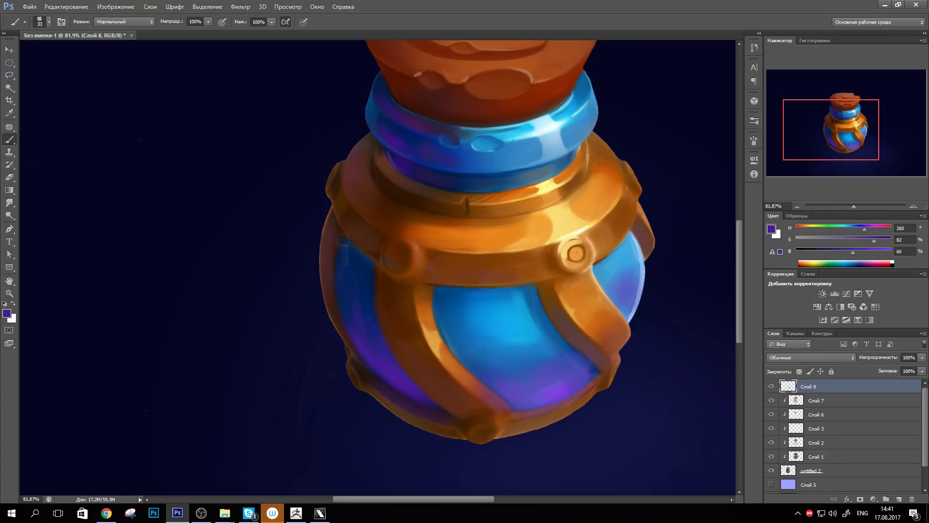
Clip the new layer to the jar and load the glass areas as a selection
key(bracketleft)
key(bracketleft)
key(bracketleft)
key(ctrl+alt+g)
alt+click(335, 178)
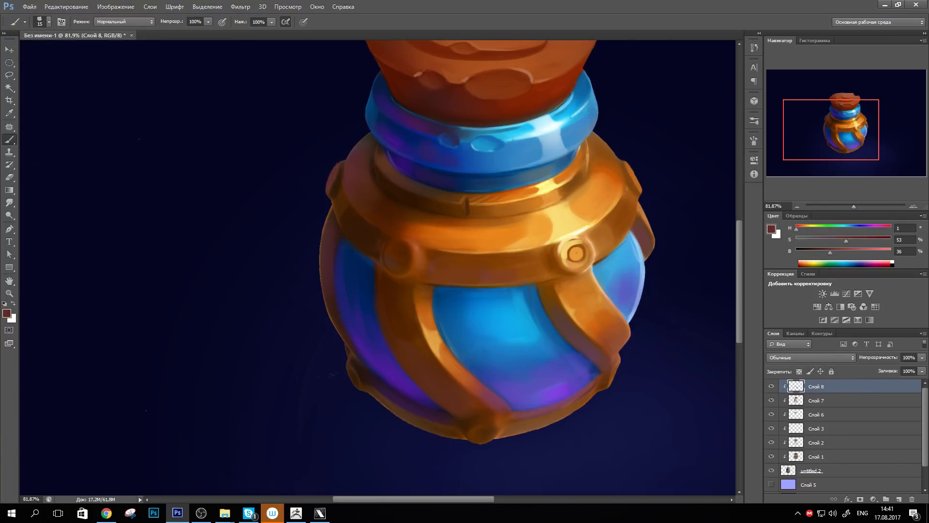
drag(484, 242, 504, 212)
key(w)
click(533, 291)
key(b)
Repaint the glass panels darker blue with a near-white cyan highlight at the centre
click(40, 21)
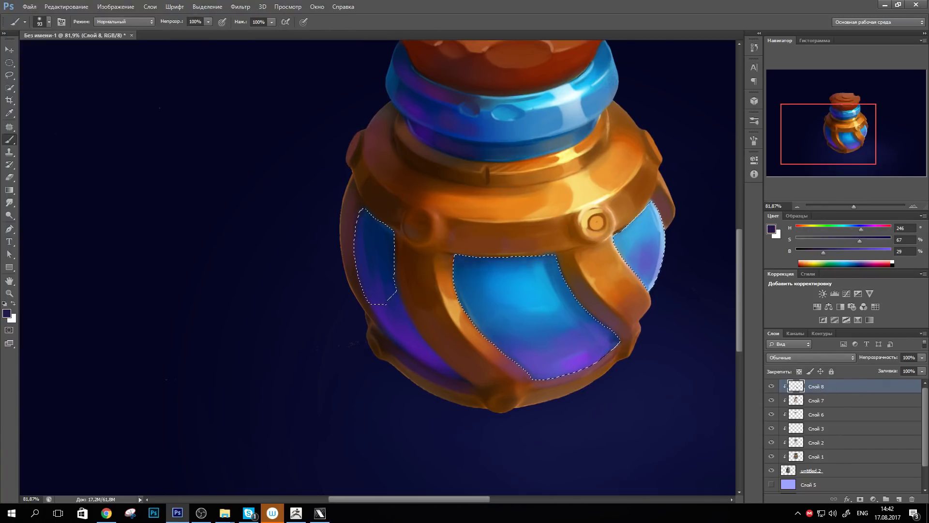
alt+click(503, 397)
drag(557, 271, 484, 338)
drag(649, 213, 630, 271)
click(894, 262)
drag(503, 291, 537, 281)
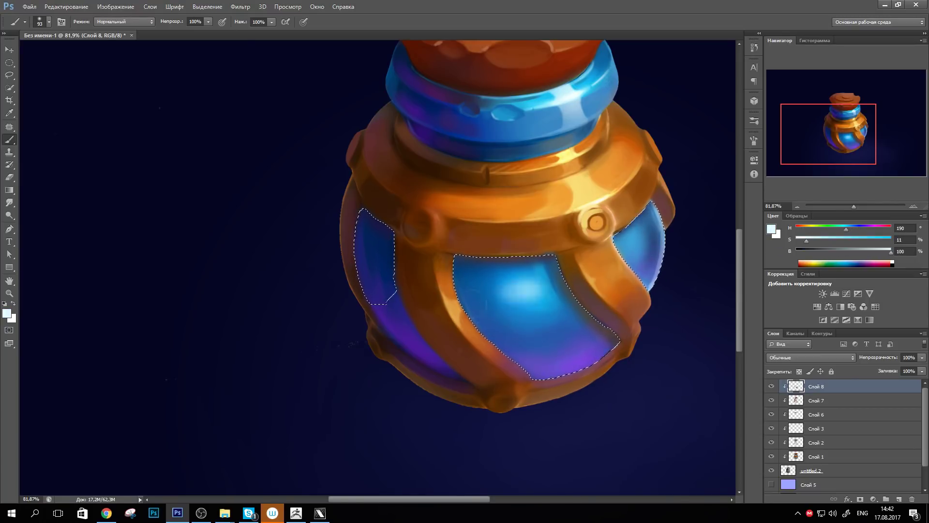
Add Слой 9, cancel Median, and paint within an extended lower-left glass selection, then deselect
key(ctrl+shift+alt+n)
key(ctrl+alt+f)
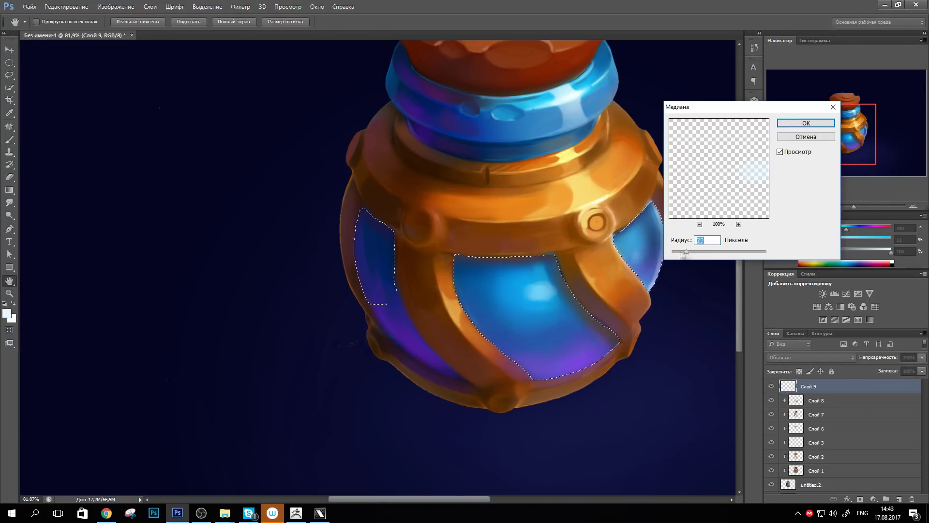
key(Return)
key(b)
click(49, 22)
key(Return)
key(l)
drag(373, 303, 462, 380)
key(b)
mouse_move(557, 368)
mouse_down()
mouse_move(436, 368)
mouse_move(397, 325)
mouse_up()
key(ctrl+d)
key(ctrl+0)
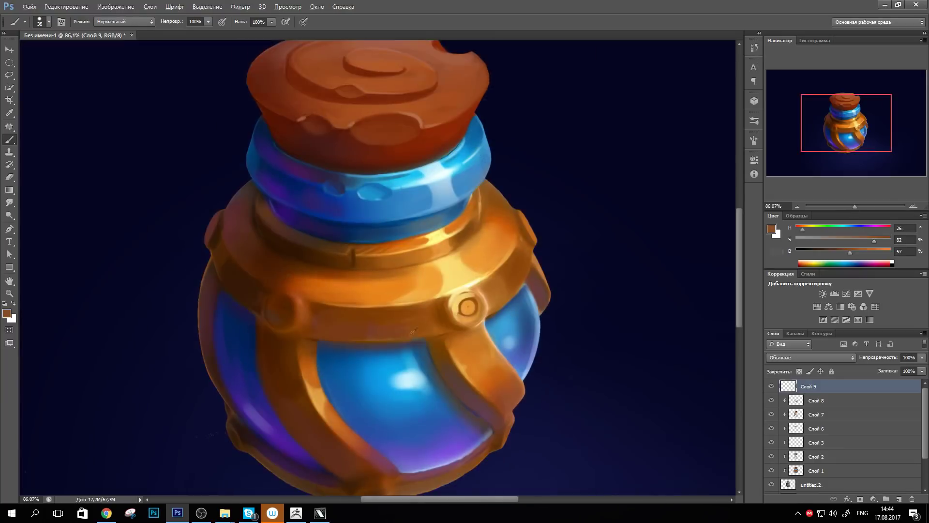
Darken the lower glass edge and add orange detail and highlights to the bands
drag(378, 266, 401, 199)
alt+click(485, 387)
drag(455, 388, 504, 370)
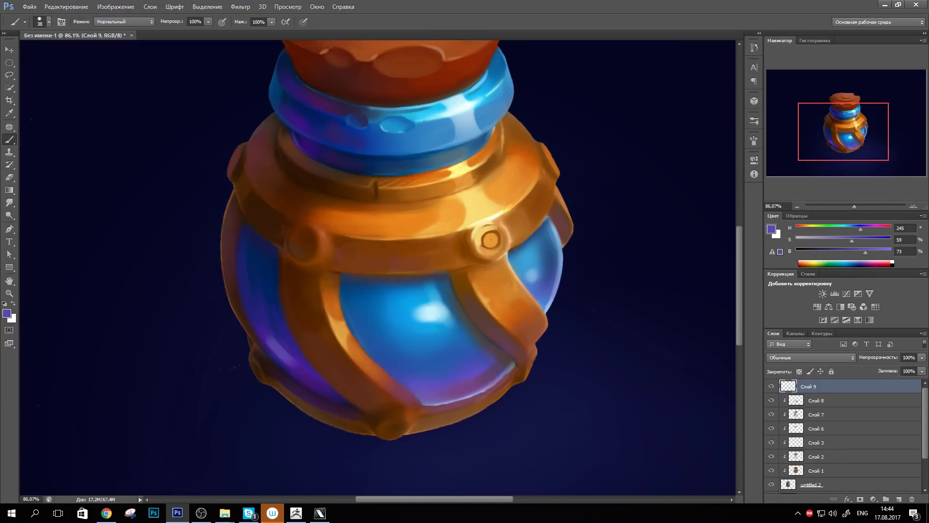
drag(464, 233, 489, 224)
alt+click(477, 221)
mouse_move(527, 172)
mouse_down()
mouse_move(557, 191)
mouse_move(559, 205)
mouse_up()
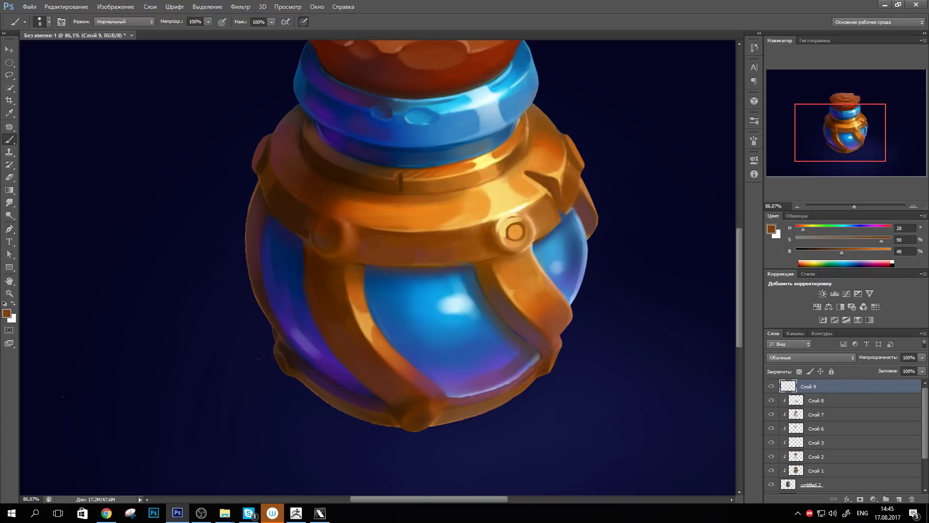
mouse_move(426, 242)
mouse_down()
mouse_move(450, 248)
mouse_move(458, 239)
mouse_move(449, 234)
mouse_move(477, 269)
mouse_up()
alt+click(484, 208)
alt+click(438, 238)
Soften the glass's right edge and lower rim with dark navy and purple
alt+click(193, 242)
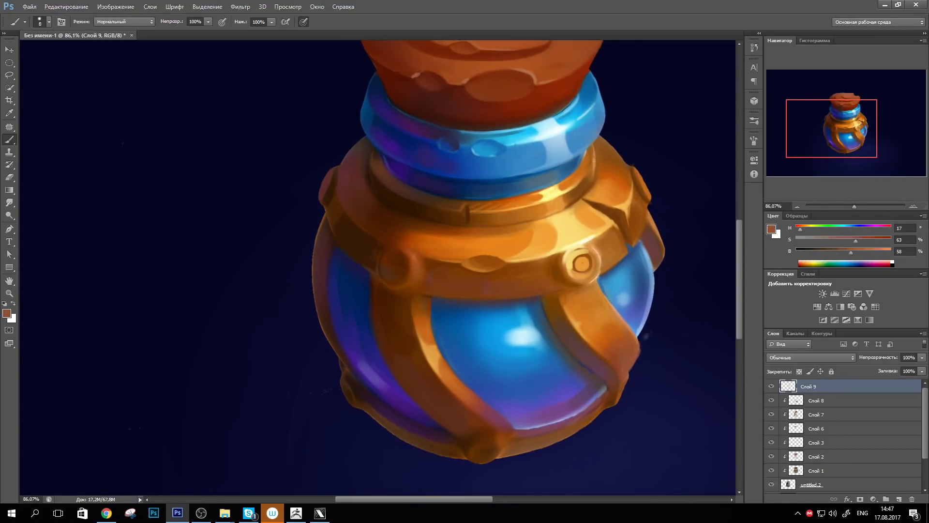
drag(648, 290, 651, 339)
alt+click(661, 339)
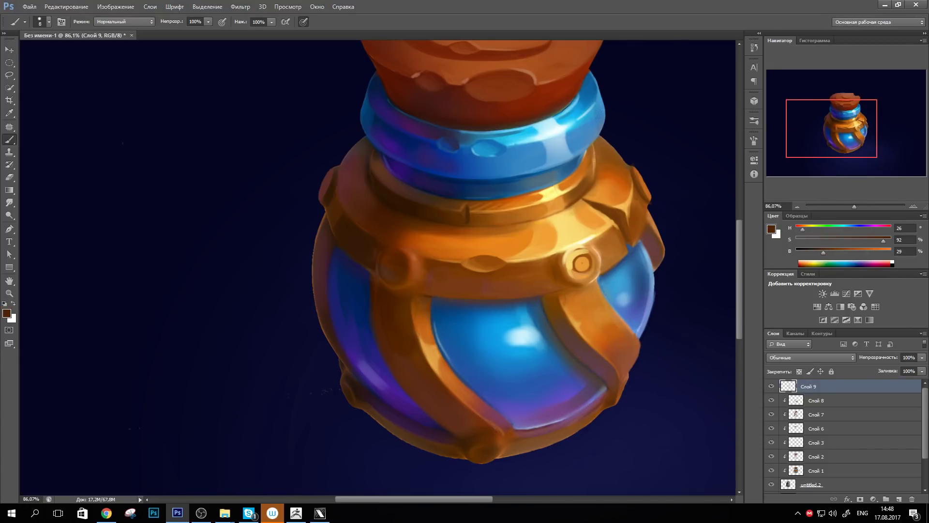
drag(523, 436, 580, 409)
alt+click(580, 407)
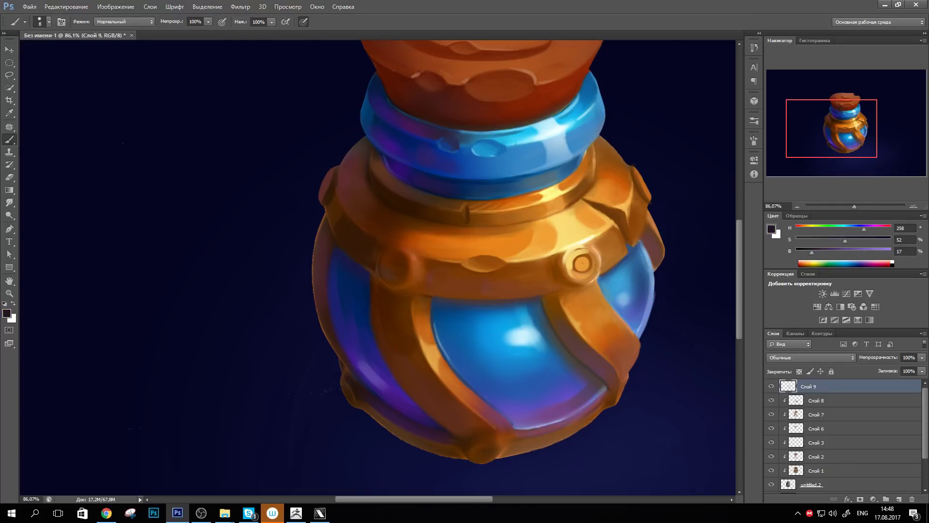
alt+click(542, 423)
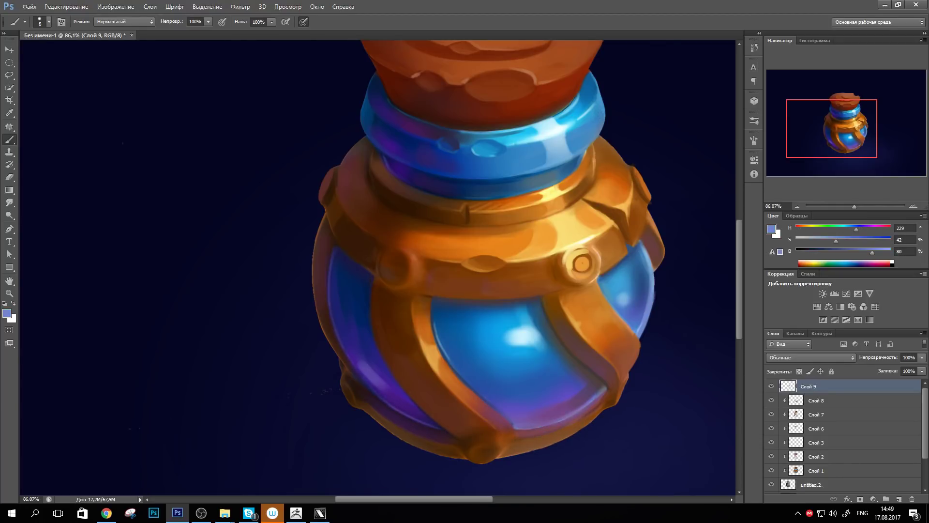
Pick pinkish-mauve and light pink tones for the jar's neck and choose a larger brush
alt+click(316, 232)
scroll(320, 232, up, 2)
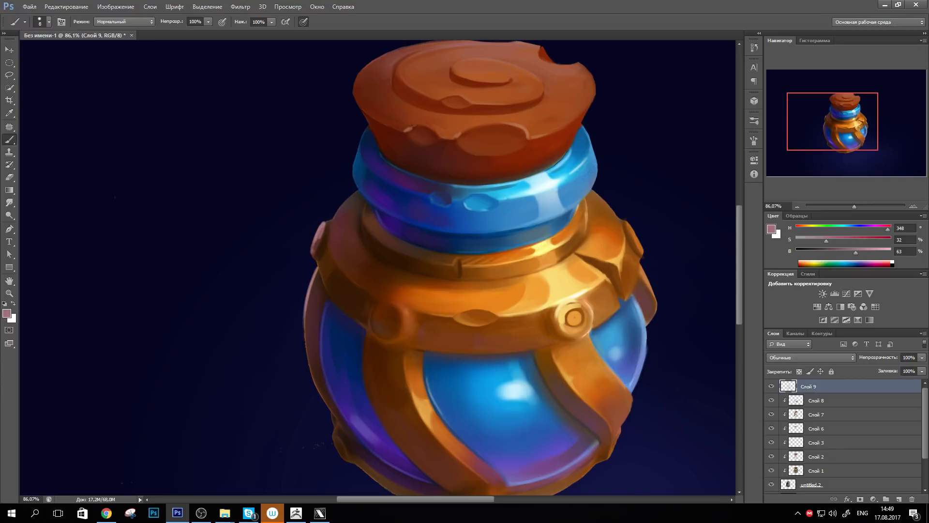
key(g)
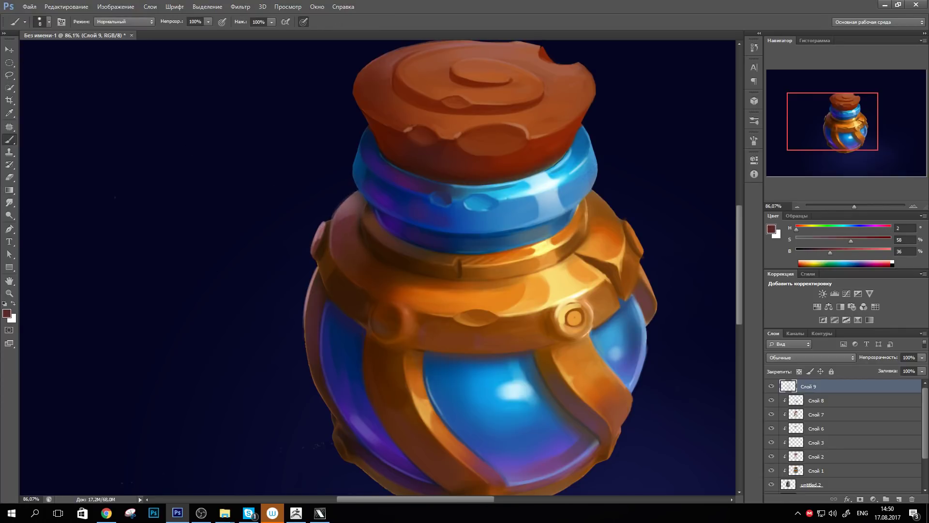
alt+click(353, 208)
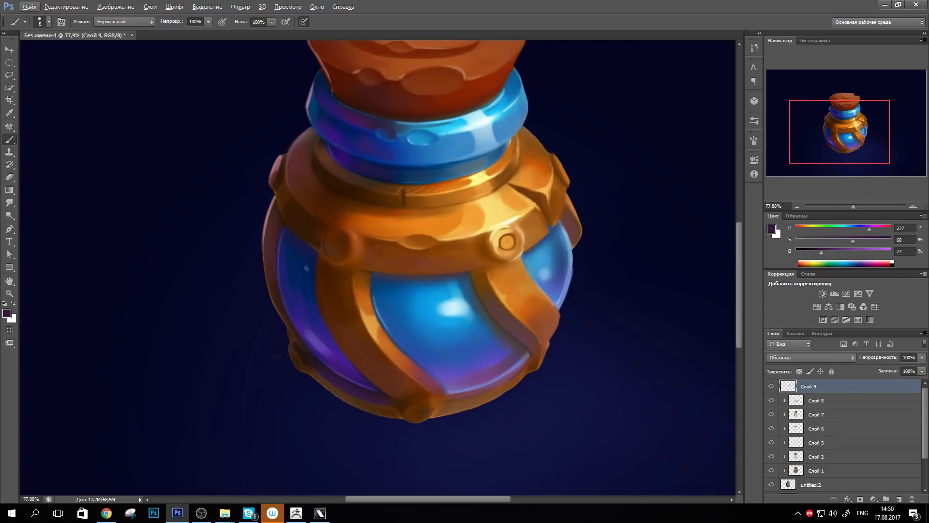
click(48, 22)
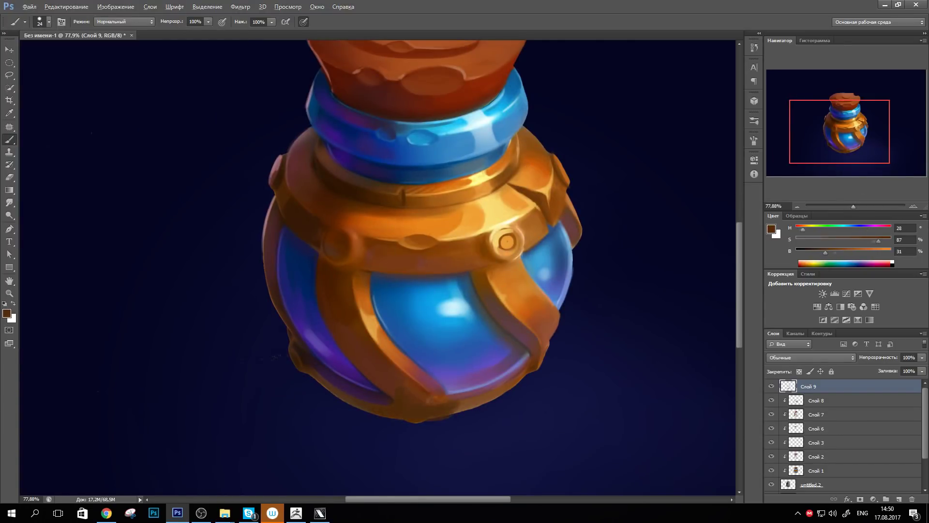
Sample dark brown, orange, light gold and peach tones from the rim, band and cork
alt+click(484, 404)
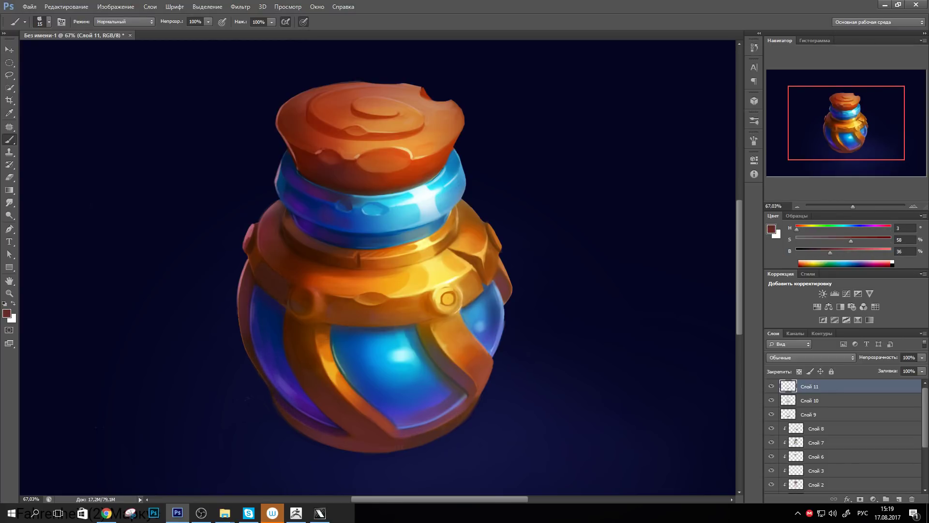
alt+click(447, 297)
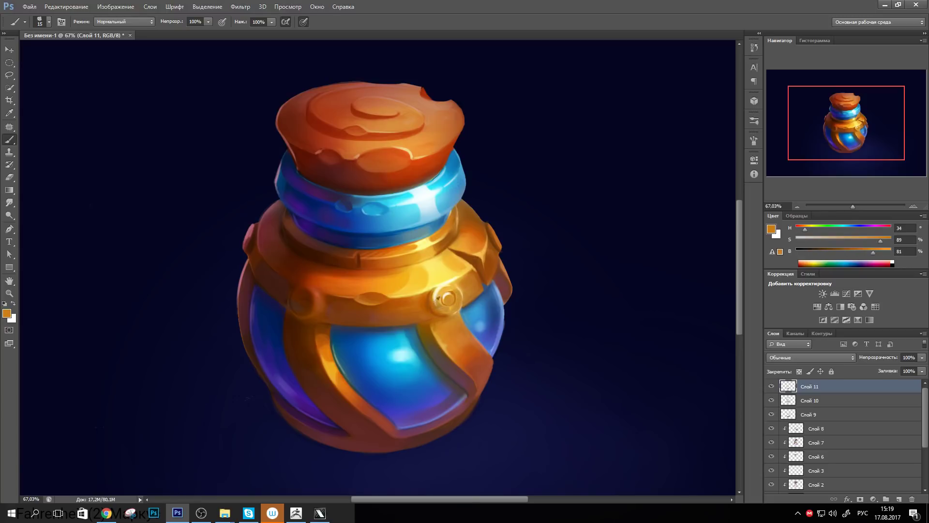
alt+click(458, 290)
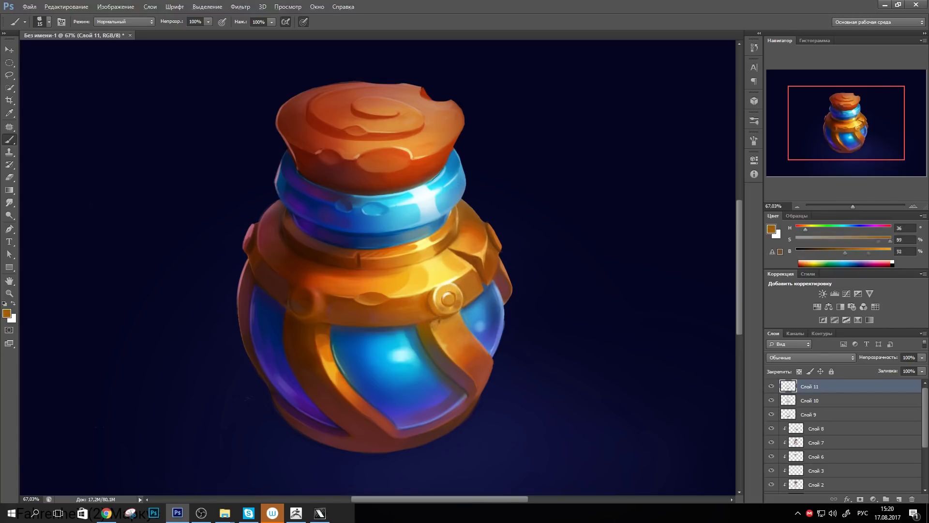
alt+click(423, 150)
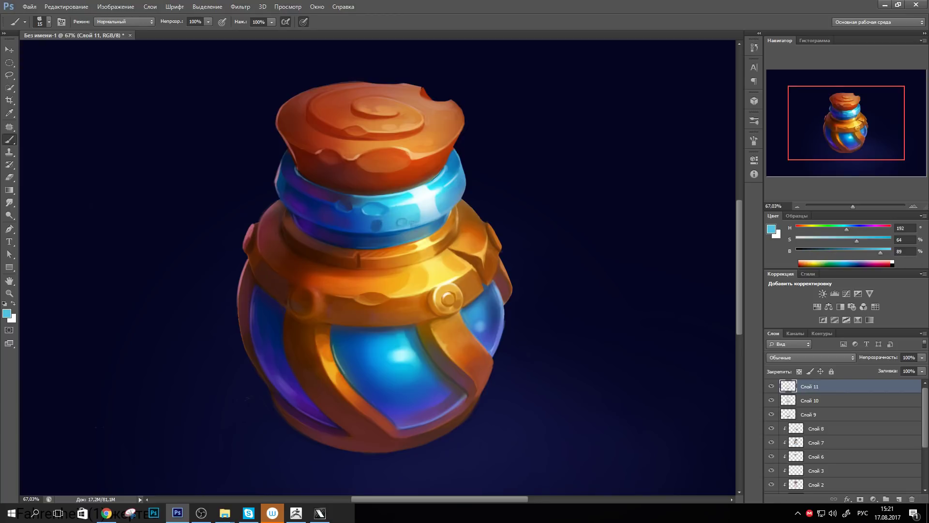
Sample dark browns and golden oranges around the left rivet and band for shading
drag(368, 235, 363, 114)
alt+click(293, 196)
alt+click(313, 177)
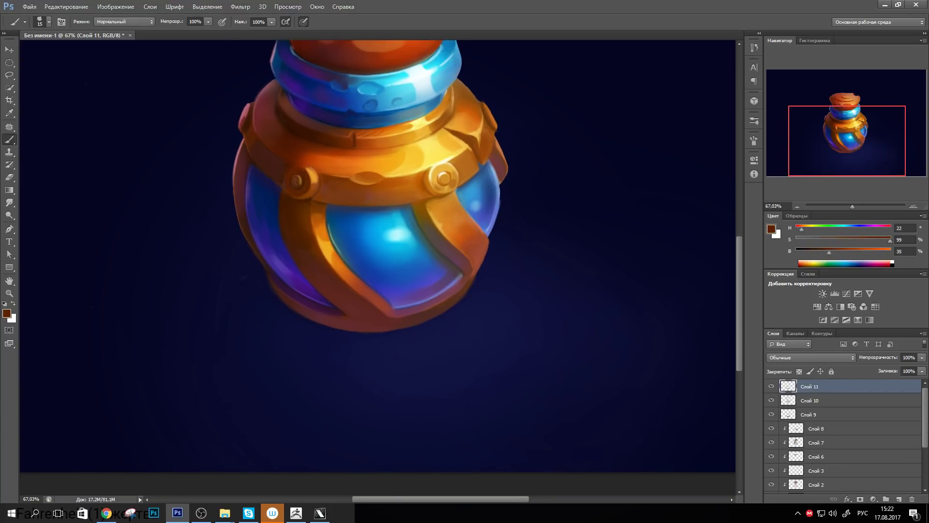
alt+click(298, 164)
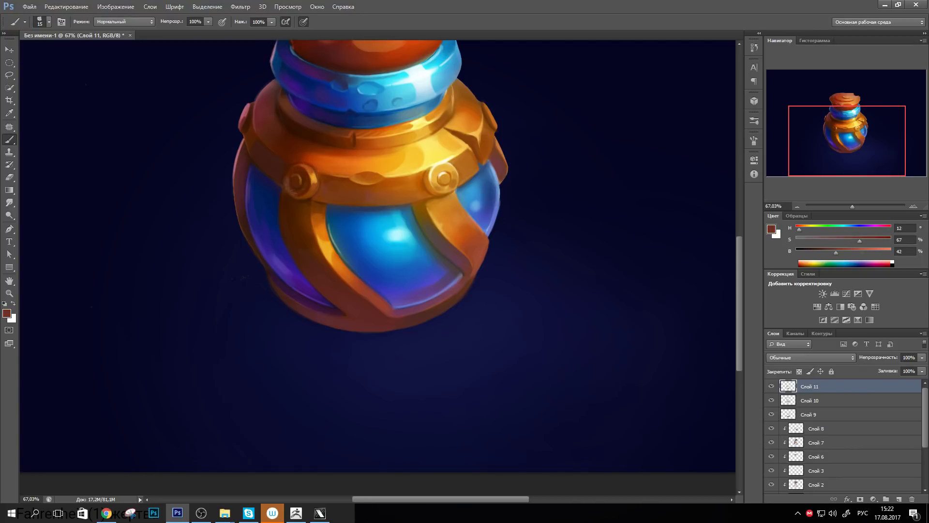
alt+click(430, 167)
alt+click(297, 159)
mouse_move(416, 219)
mouse_down()
mouse_move(415, 191)
mouse_move(415, 233)
mouse_up()
Copy the jar to a new layer, flip it vertically, and place it beneath the jar
key(ctrl+0)
key(w)
key(ctrl+j)
click(66, 7)
drag(373, 339, 374, 425)
Warp the flipped copy with an arch and custom mesh to follow the jar's base
click(363, 261)
click(121, 22)
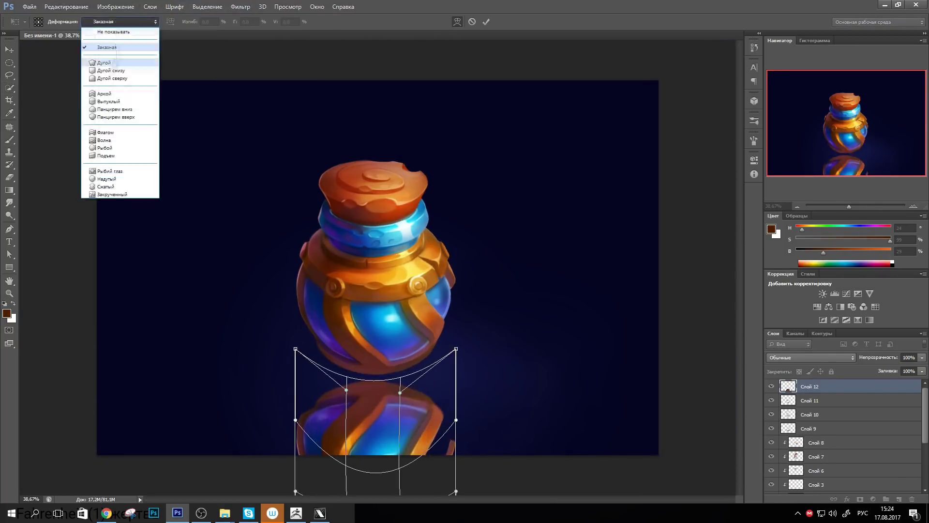
click(104, 93)
click(66, 6)
click(270, 249)
click(66, 7)
click(261, 310)
click(66, 6)
click(261, 269)
drag(295, 455, 294, 448)
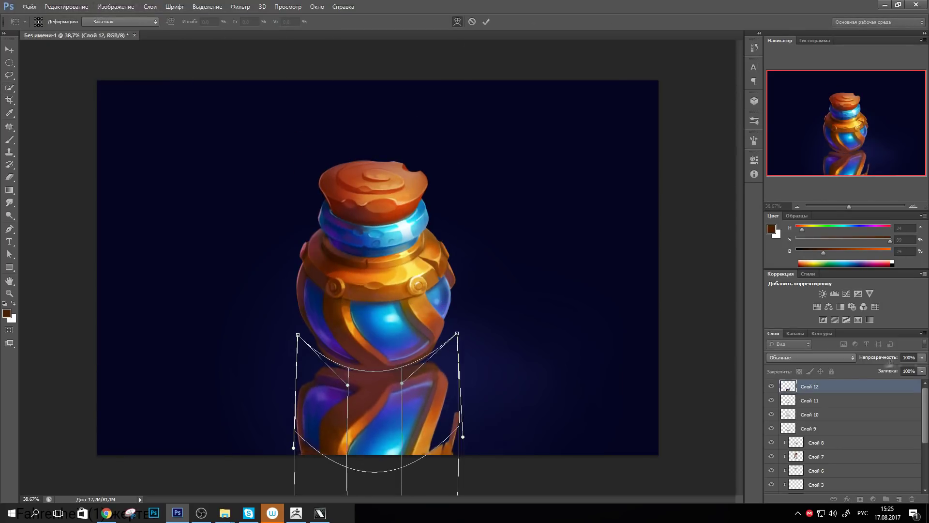
key(Return)
Blur the reflection and fade it to 22% opacity
key(ctrl+alt+f)
key(Return)
key(e)
drag(922, 358, 886, 368)
key(b)
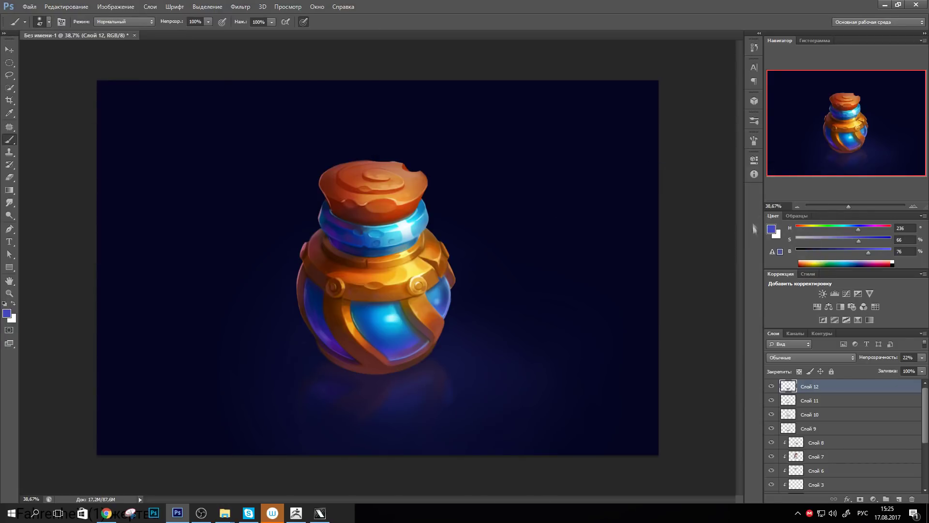
Paint a bright blue glow around the jar and soften it with Gaussian Blur
drag(281, 261, 455, 300)
click(240, 7)
key(ctrl+alt+f)
key(Return)
key(e)
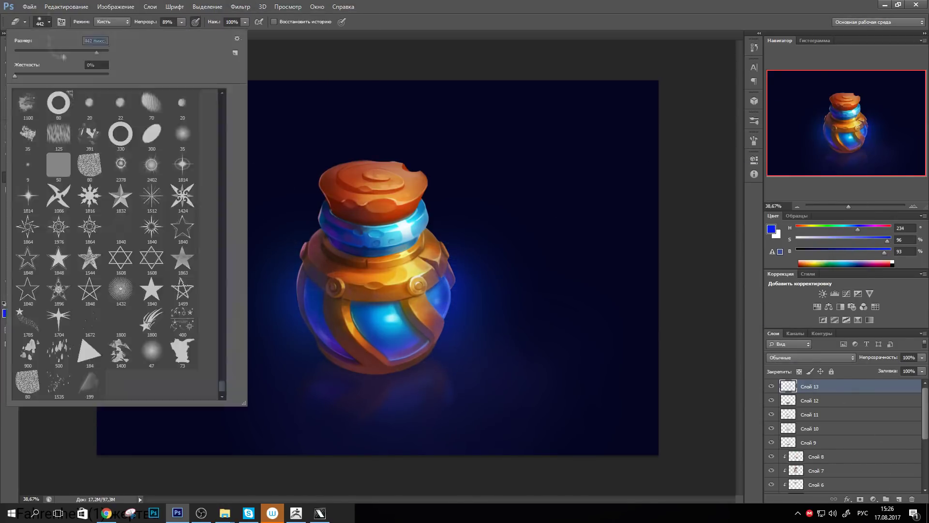
On a new layer, darken the background outside the jar with a dark navy gradient
key(g)
key(ctrl+shift+alt+n)
key(d)
alt+click(210, 402)
drag(210, 452, 210, 388)
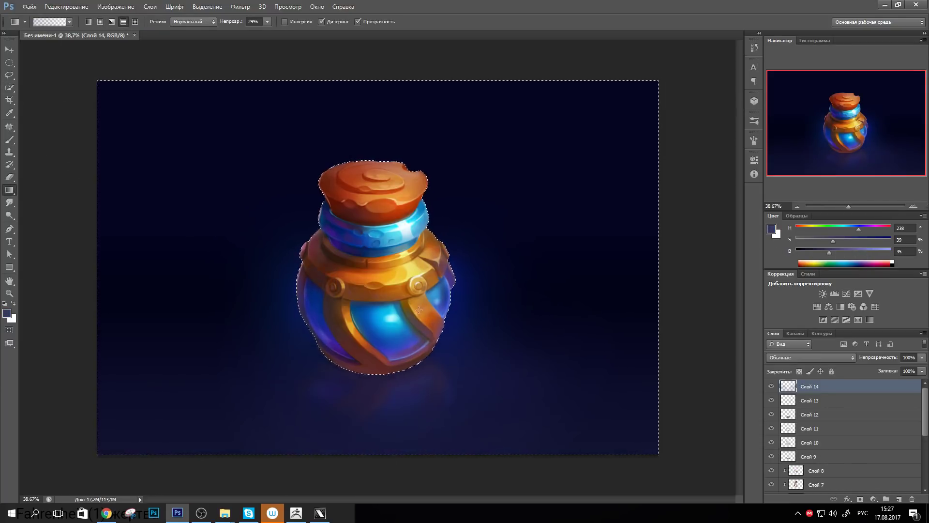
key(ctrl+d)
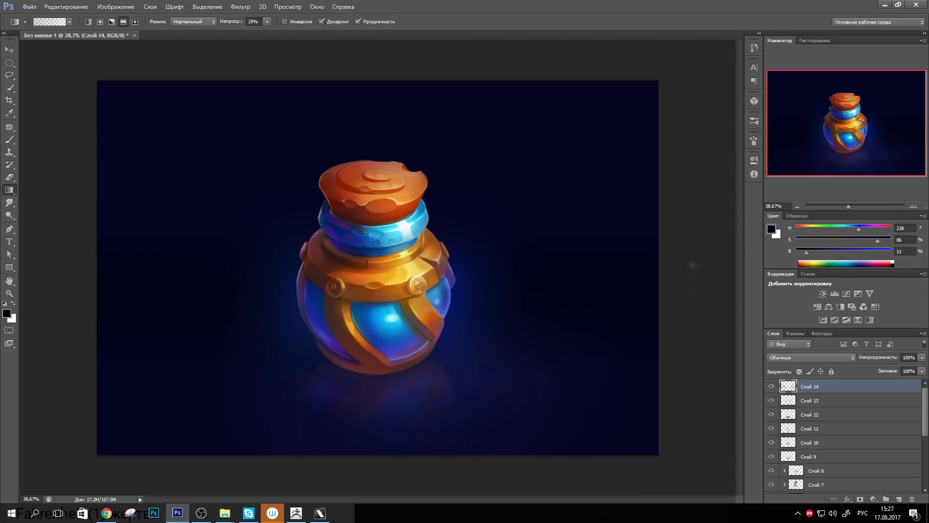
Paint faint shading near the reflection on a new layer and pick a purple-blue colour
key(b)
key(ctrl+shift+alt+n)
drag(339, 387, 345, 396)
key(ctrl+shift+alt+n)
scroll(374, 266, up, 3)
click(874, 252)
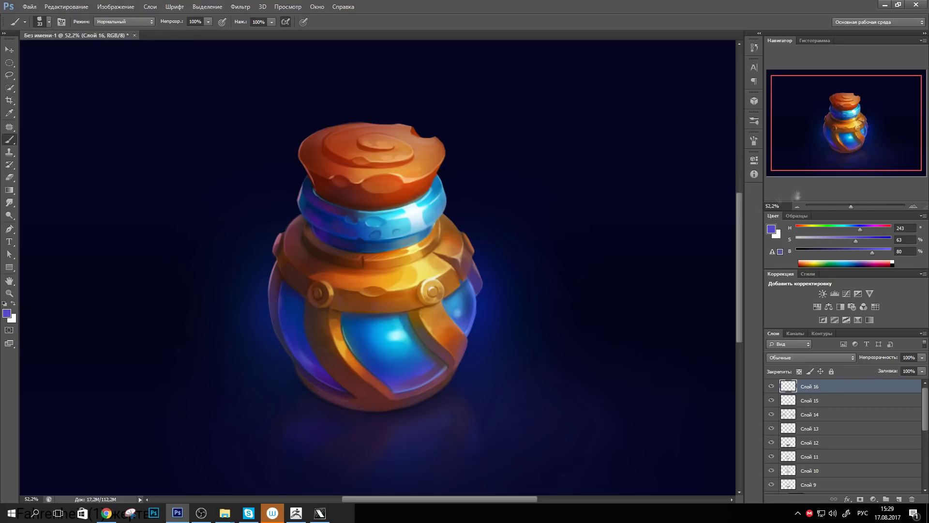
Paint near-white glass highlights on a new layer, then add Brightness/Contrast (brightness 17, contrast 3)
key(ctrl+shift+alt+n)
alt+click(394, 335)
click(456, 312)
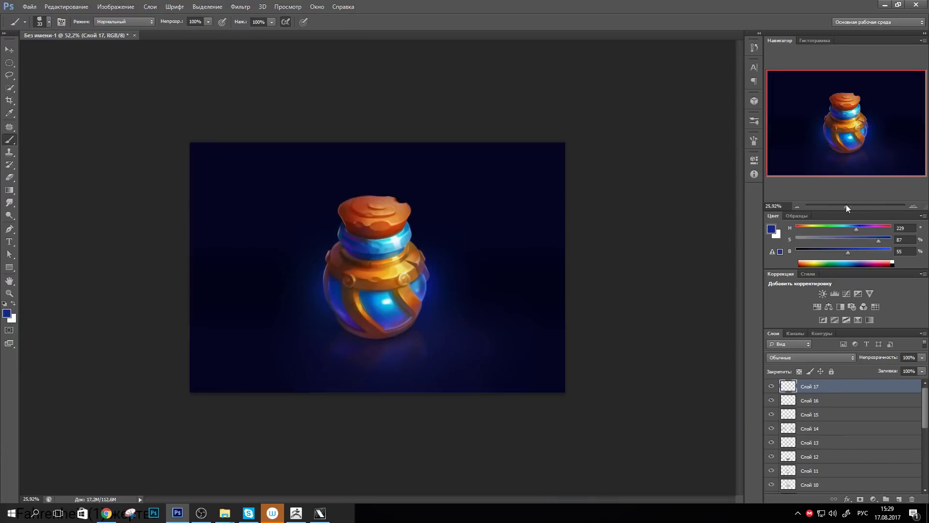
scroll(373, 267, up, 2)
click(49, 22)
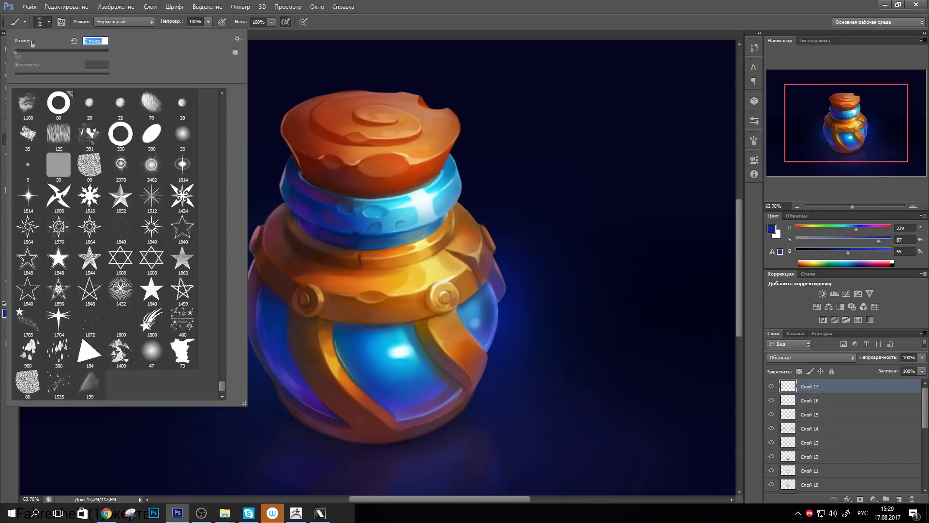
alt+click(414, 320)
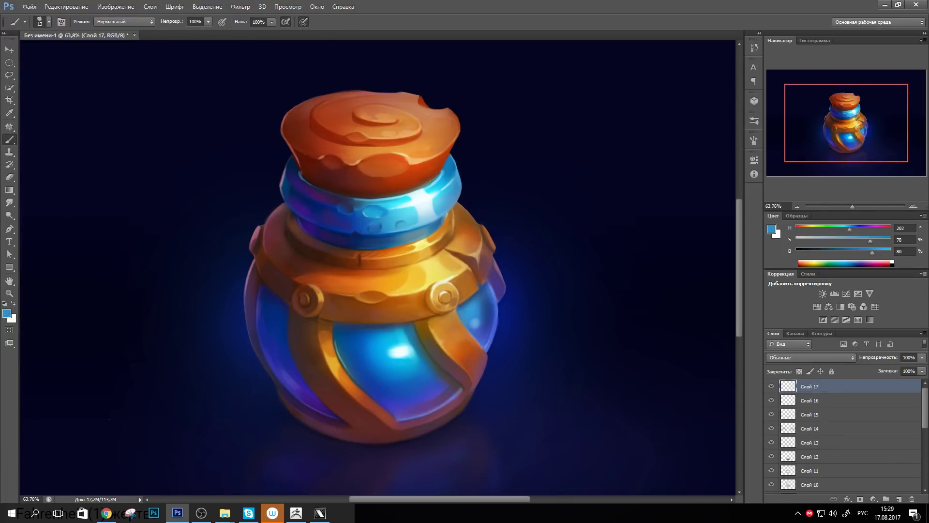
scroll(411, 213, down, 7)
click(823, 293)
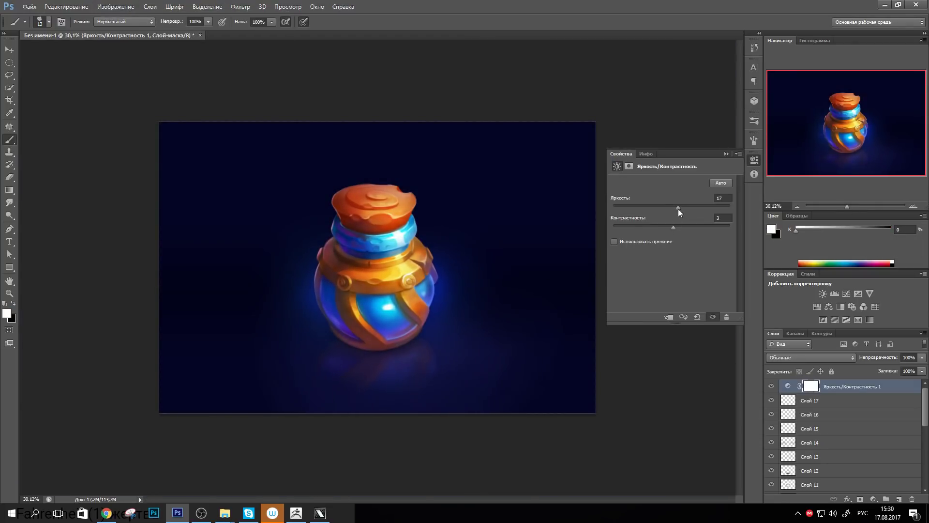
Create a Color Balance adjustment layer above the Brightness/Contrast layer
key(ctrl+shift+n)
click(594, 168)
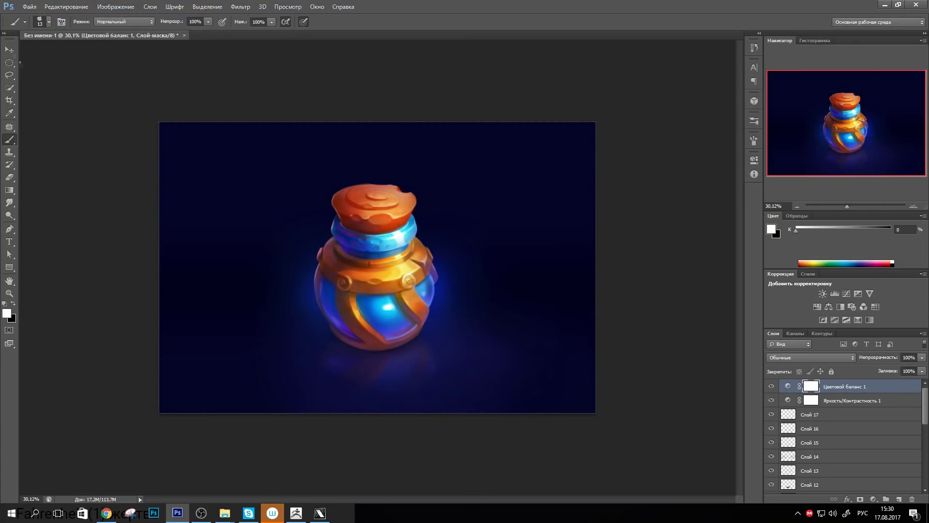
key(w)
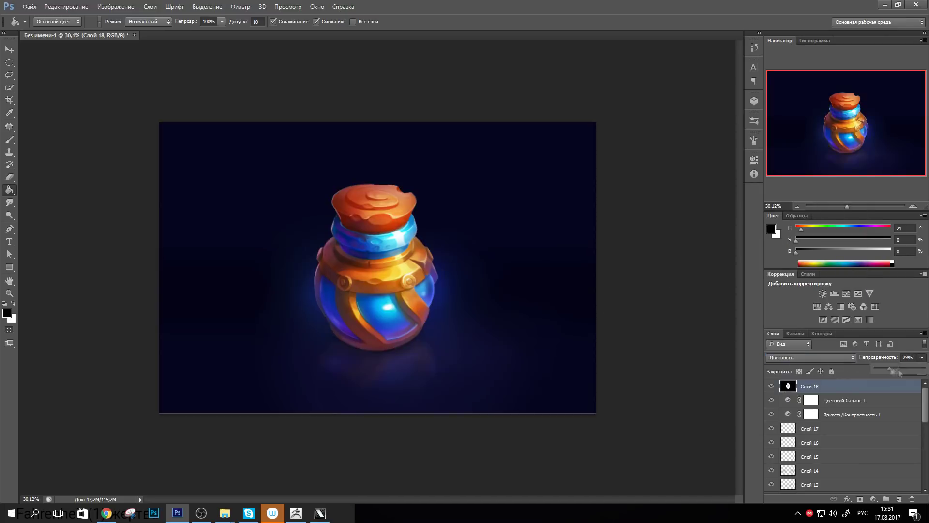